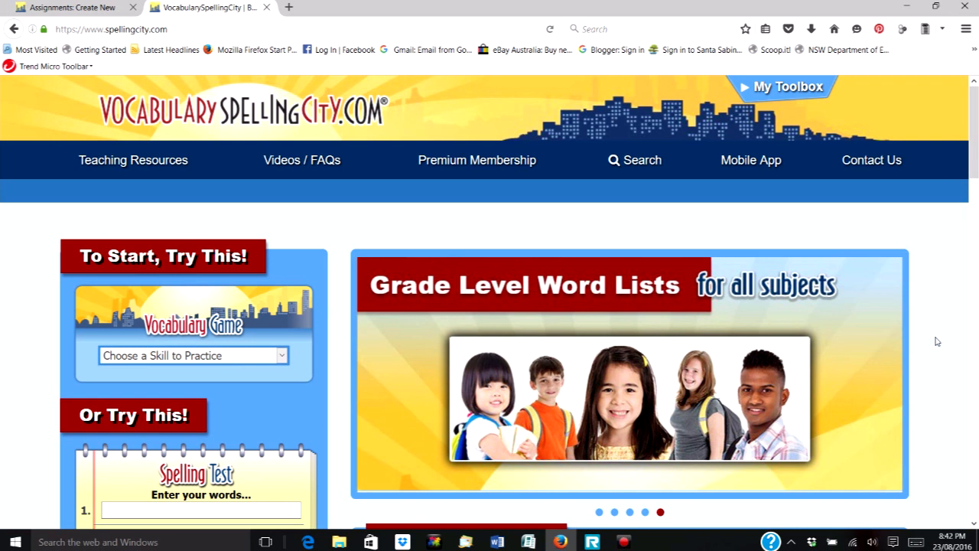
- Open the My Students page and view the entry form for adding new students
{"action": "left_click", "coordinate": [791, 90]}
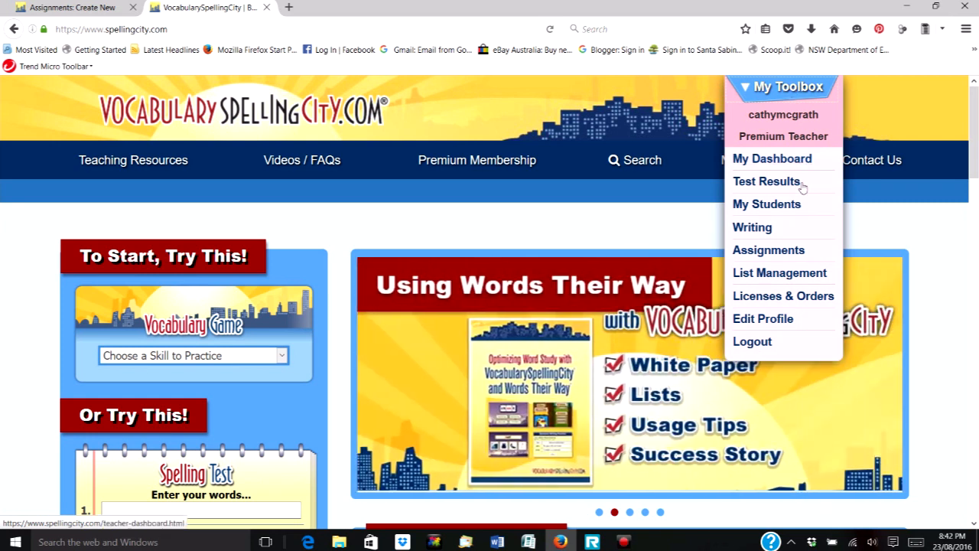
{"action": "left_click", "coordinate": [784, 205]}
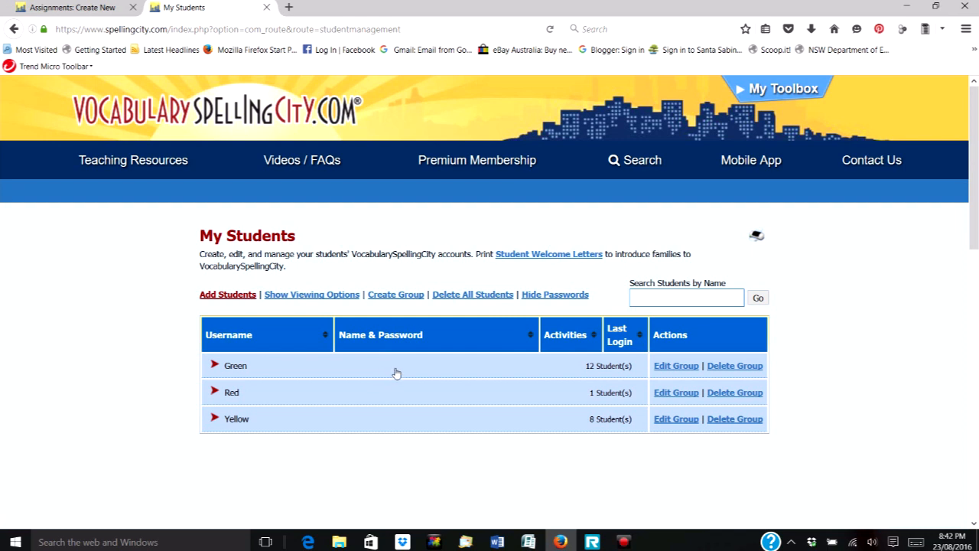
{"action": "left_click", "coordinate": [237, 296]}
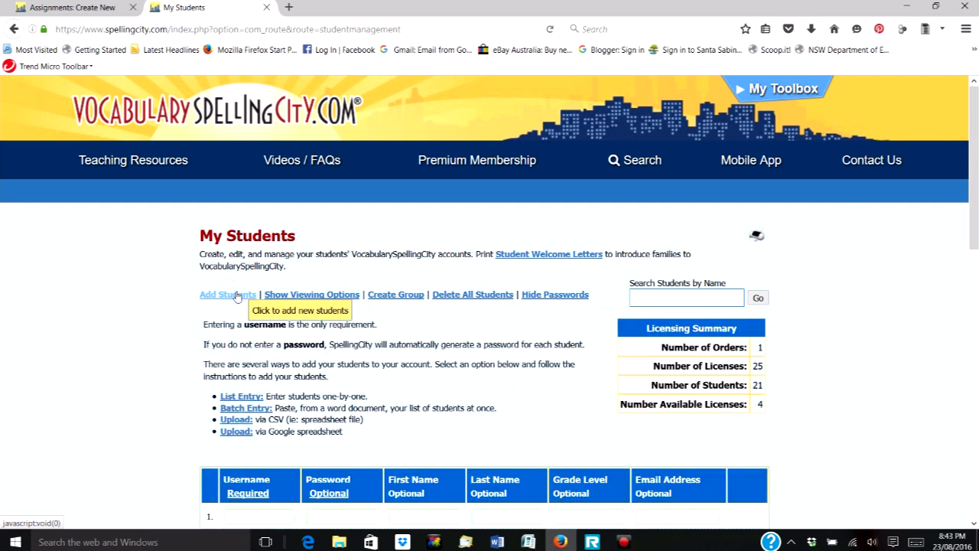
{"action": "scroll", "coordinate": [394, 417], "scroll_direction": "down", "scroll_amount": 3}
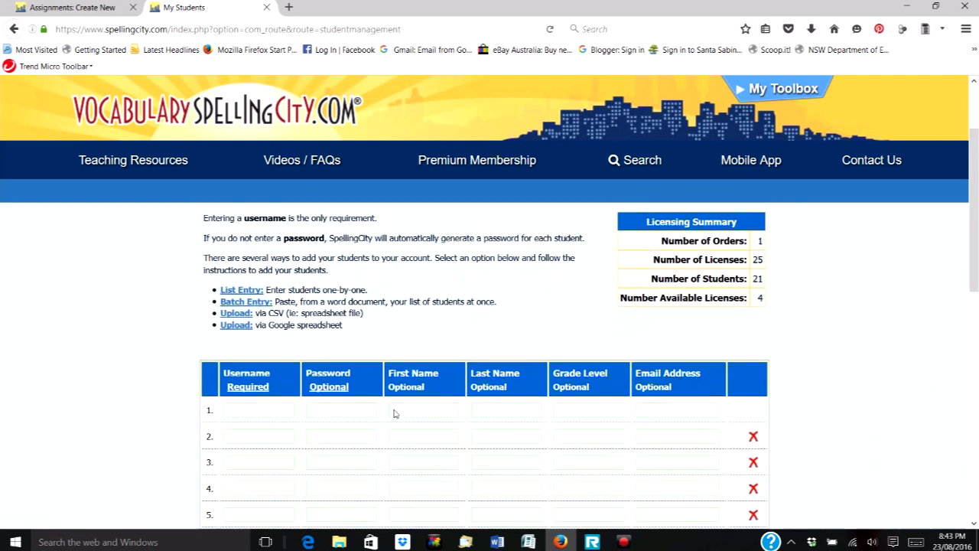
{"action": "scroll", "coordinate": [394, 413], "scroll_direction": "down", "scroll_amount": 2}
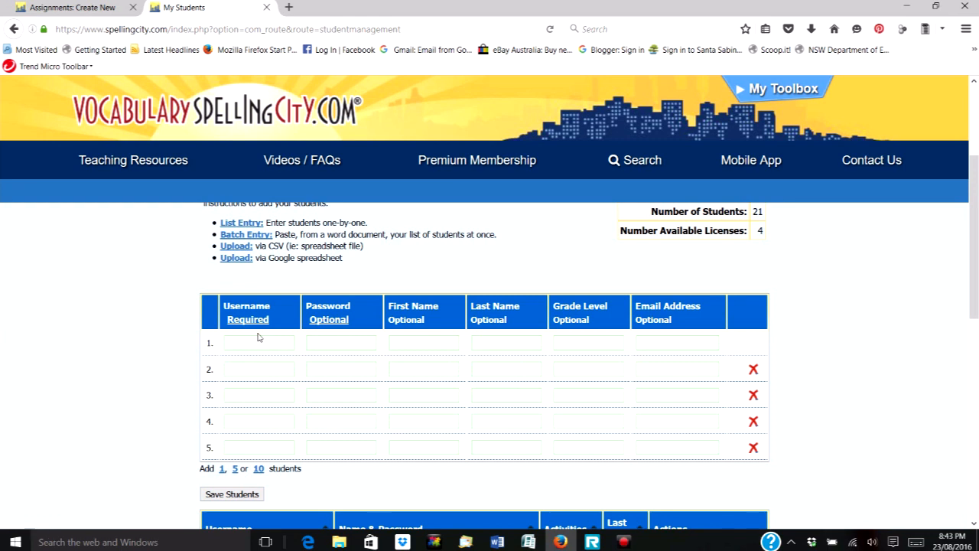
{"action": "left_click", "coordinate": [251, 496]}
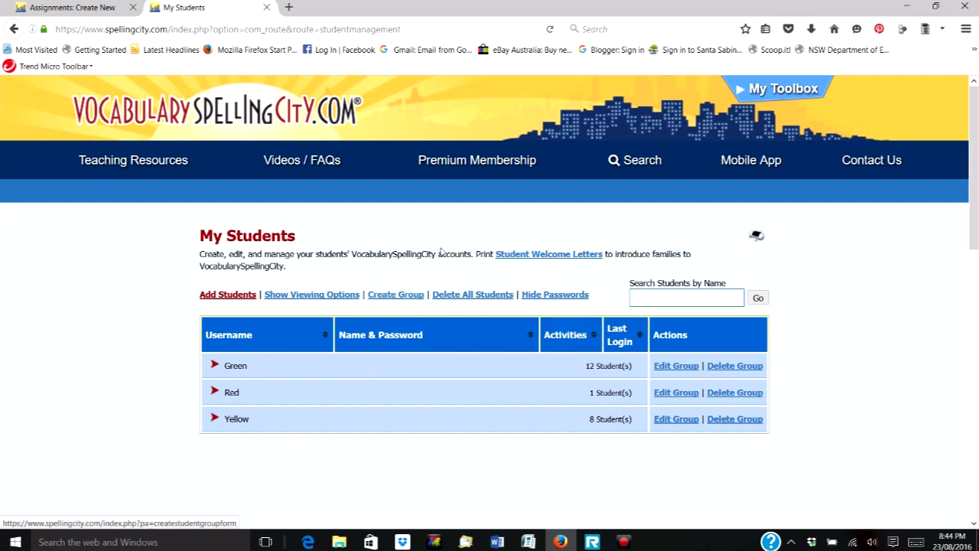
- Return to the My Students list and open the assignments management page
{"action": "left_click", "coordinate": [760, 90]}
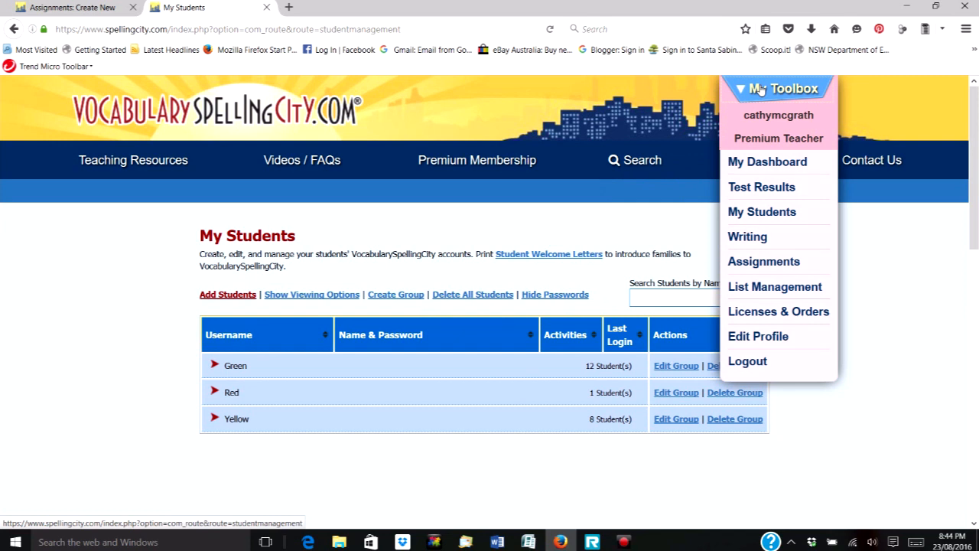
{"action": "left_click", "coordinate": [766, 213]}
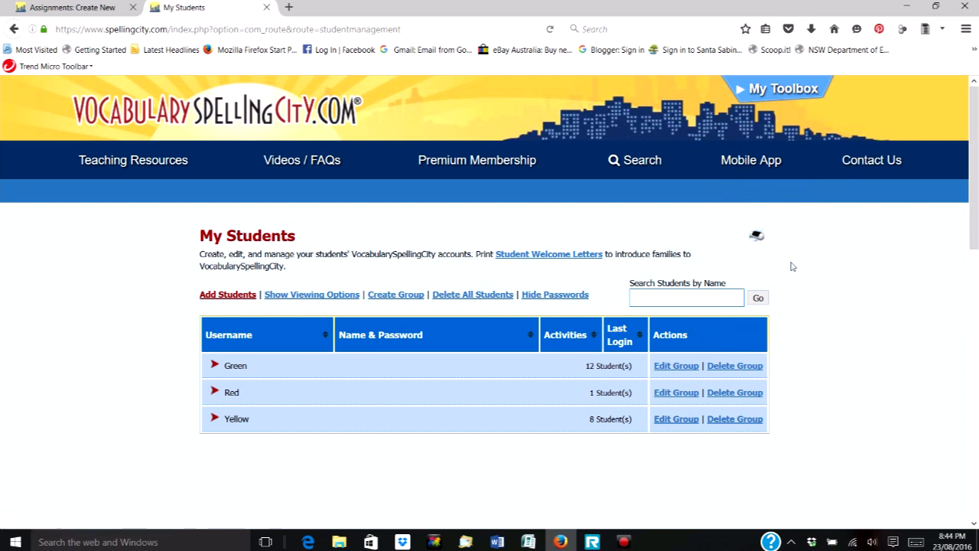
{"action": "left_click", "coordinate": [780, 89]}
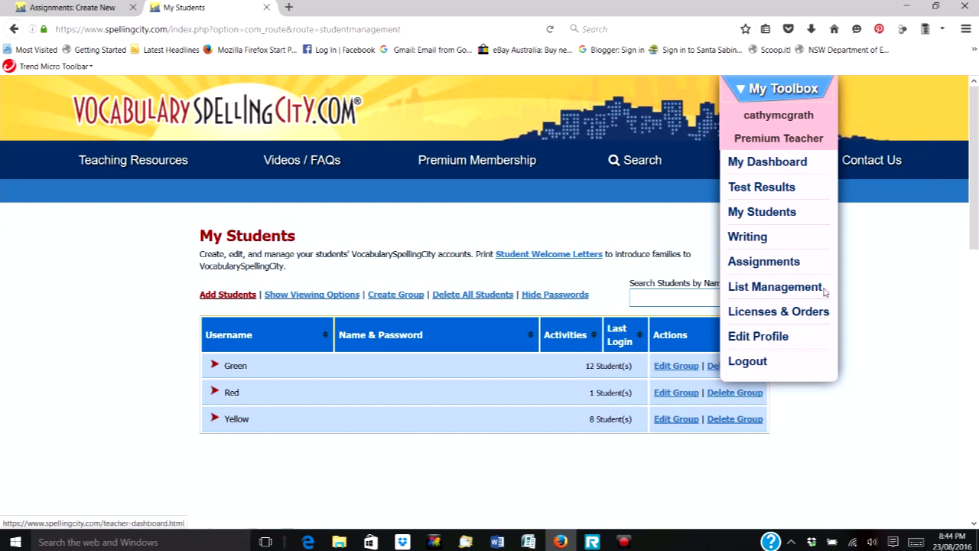
{"action": "left_click", "coordinate": [786, 261]}
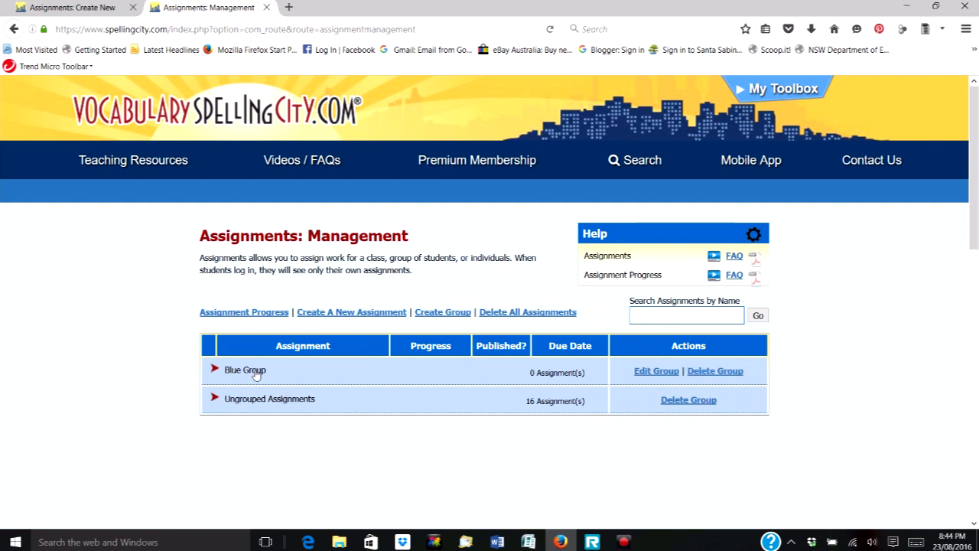
{"action": "left_click", "coordinate": [453, 313]}
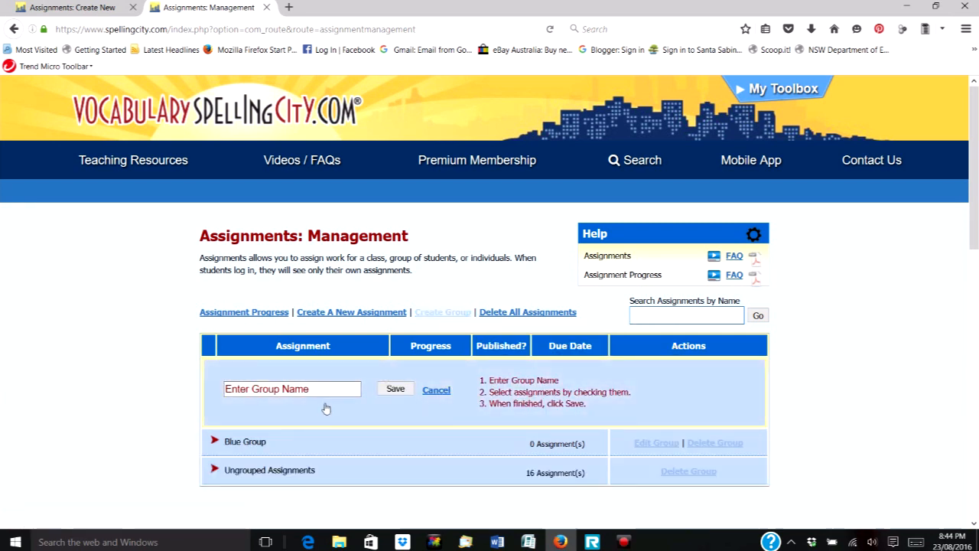
{"action": "left_click", "coordinate": [322, 392]}
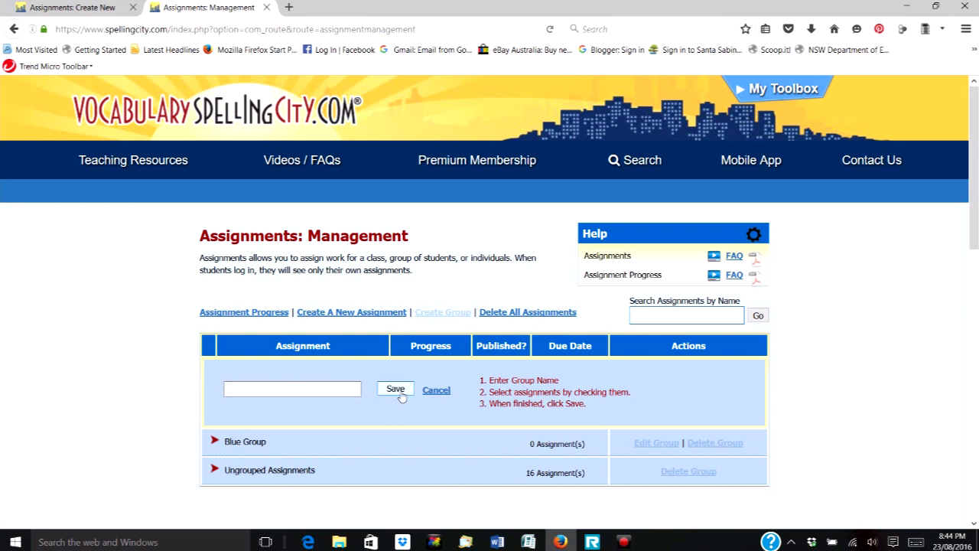
{"action": "left_click", "coordinate": [434, 390]}
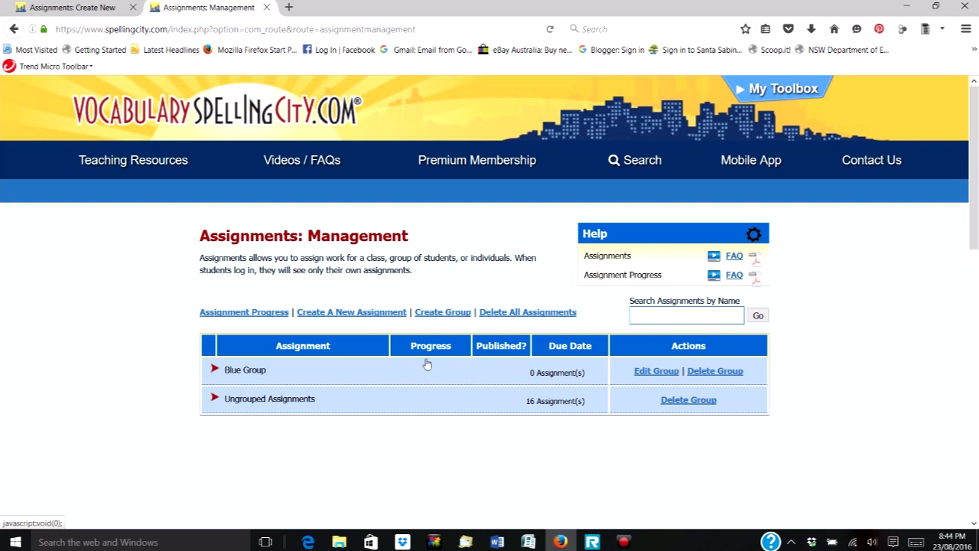
- Open List Management and examine the available list options, the imported list groups and the lists not in groups
{"action": "left_click", "coordinate": [773, 90]}
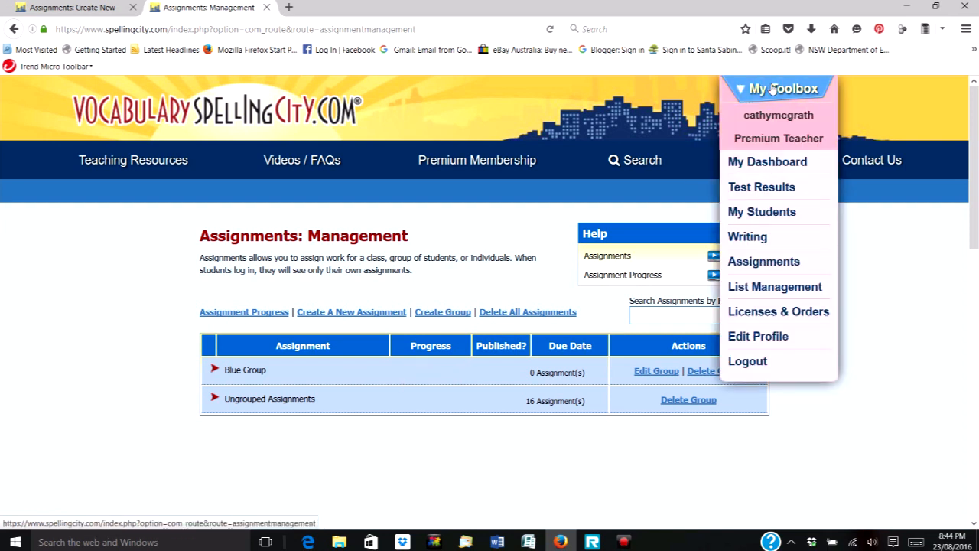
{"action": "left_click", "coordinate": [792, 287]}
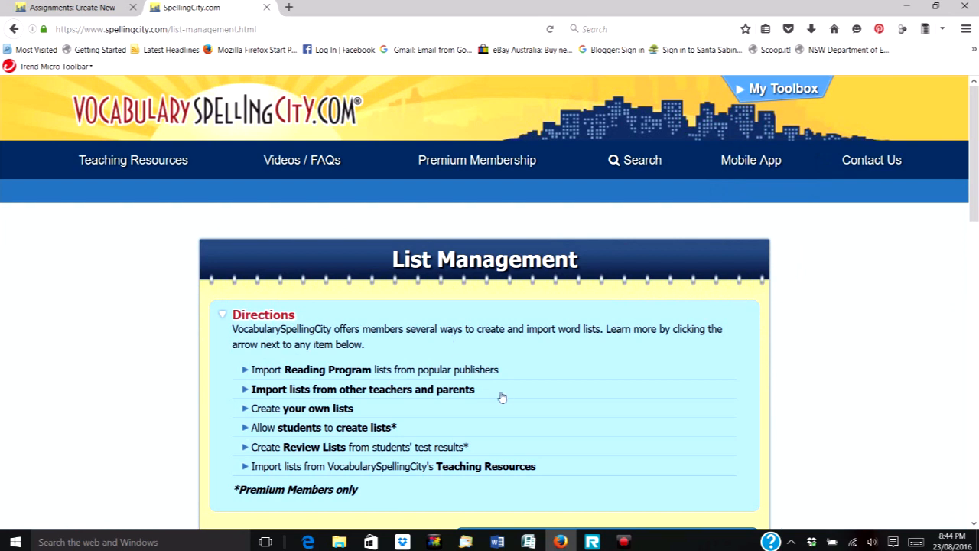
{"action": "scroll", "coordinate": [519, 368], "scroll_direction": "down", "scroll_amount": 2}
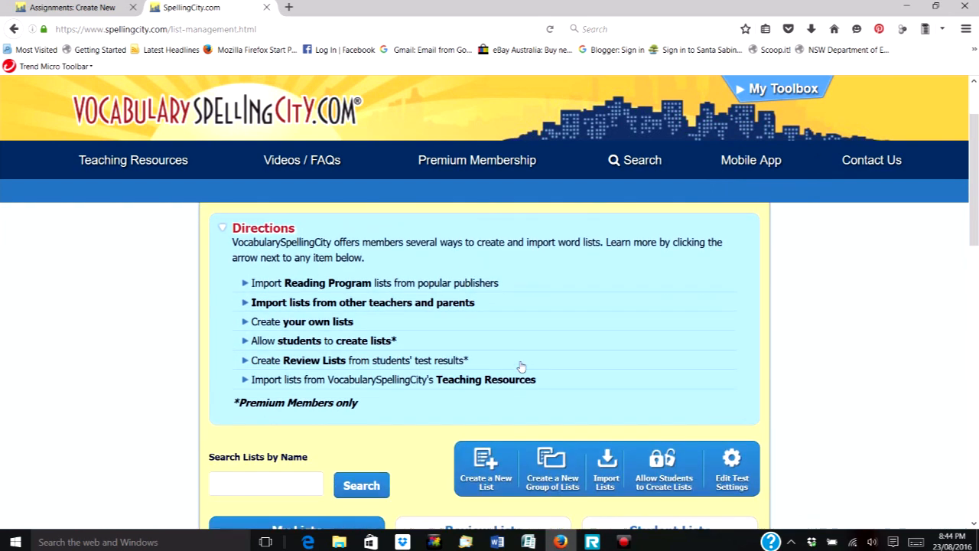
{"action": "scroll", "coordinate": [511, 319], "scroll_direction": "down", "scroll_amount": 1}
{"action": "scroll", "coordinate": [511, 319], "scroll_direction": "up", "scroll_amount": 1}
{"action": "scroll", "coordinate": [509, 319], "scroll_direction": "down", "scroll_amount": 6}
{"action": "scroll", "coordinate": [507, 320], "scroll_direction": "down", "scroll_amount": 1}
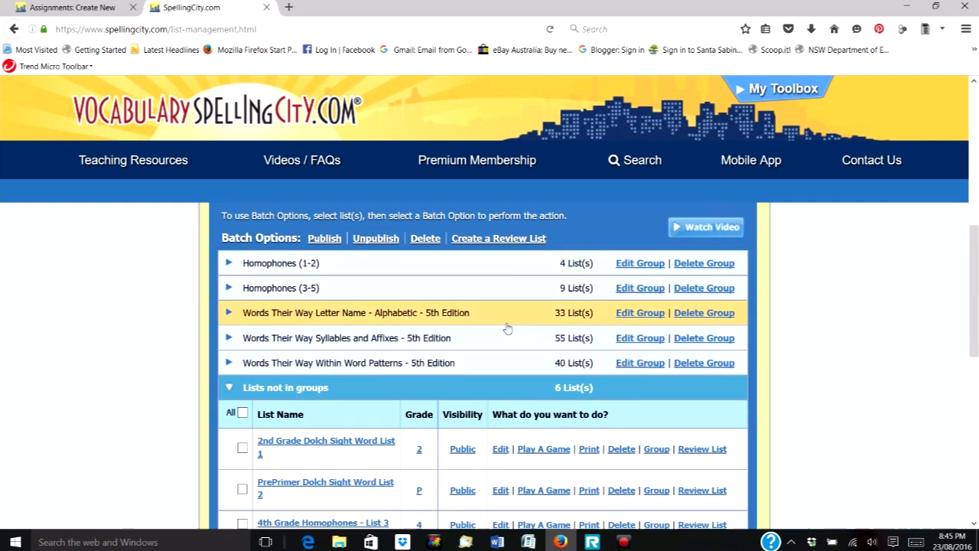
{"action": "scroll", "coordinate": [507, 329], "scroll_direction": "down", "scroll_amount": 4}
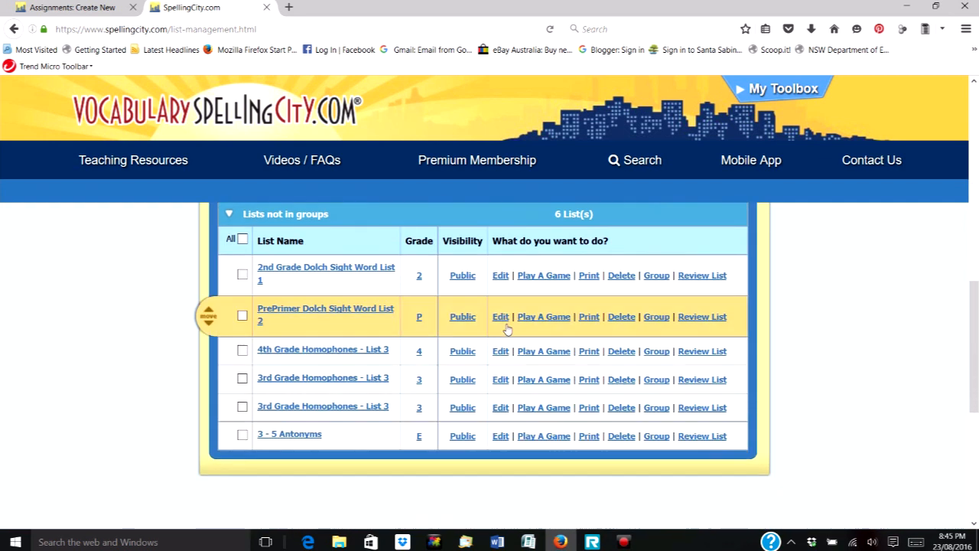
{"action": "scroll", "coordinate": [507, 328], "scroll_direction": "up", "scroll_amount": 6}
{"action": "scroll", "coordinate": [505, 328], "scroll_direction": "up", "scroll_amount": 3}
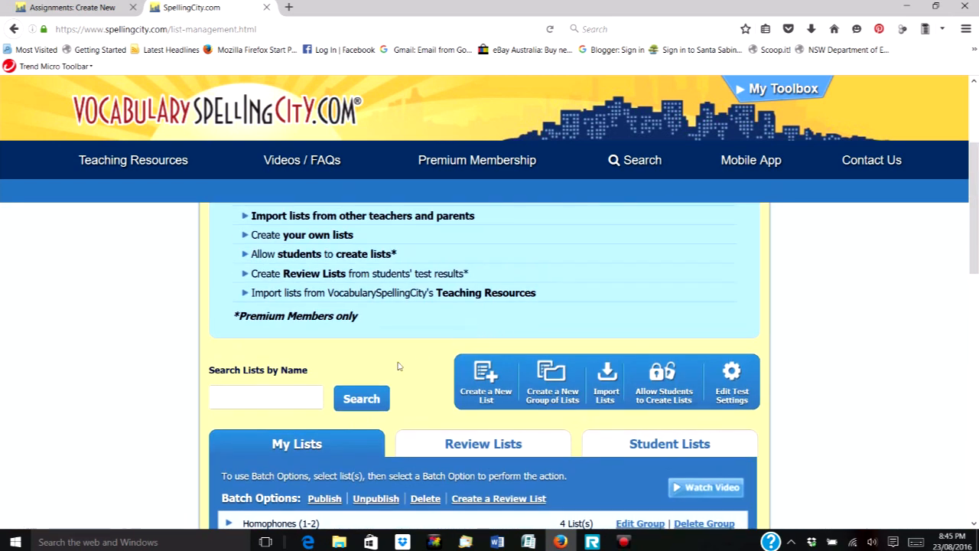
- Go to the list import page and open the Pearson Words Their Way reading program
{"action": "left_click", "coordinate": [605, 397]}
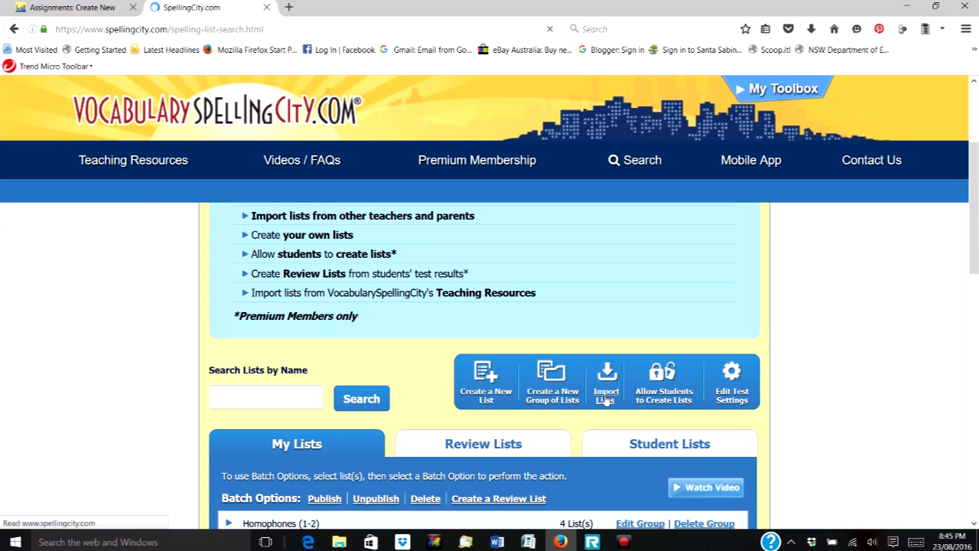
{"action": "scroll", "coordinate": [511, 391], "scroll_direction": "down", "scroll_amount": 3}
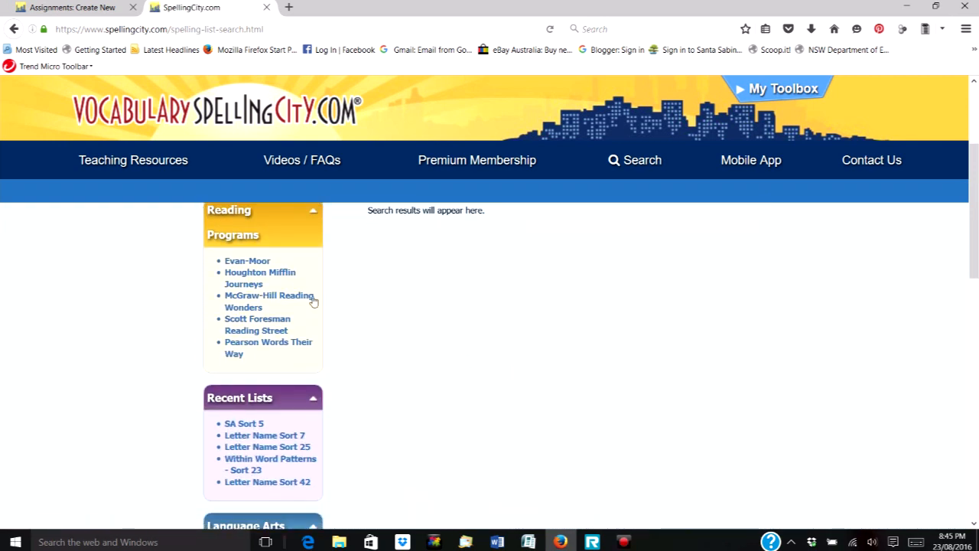
{"action": "left_click", "coordinate": [283, 346]}
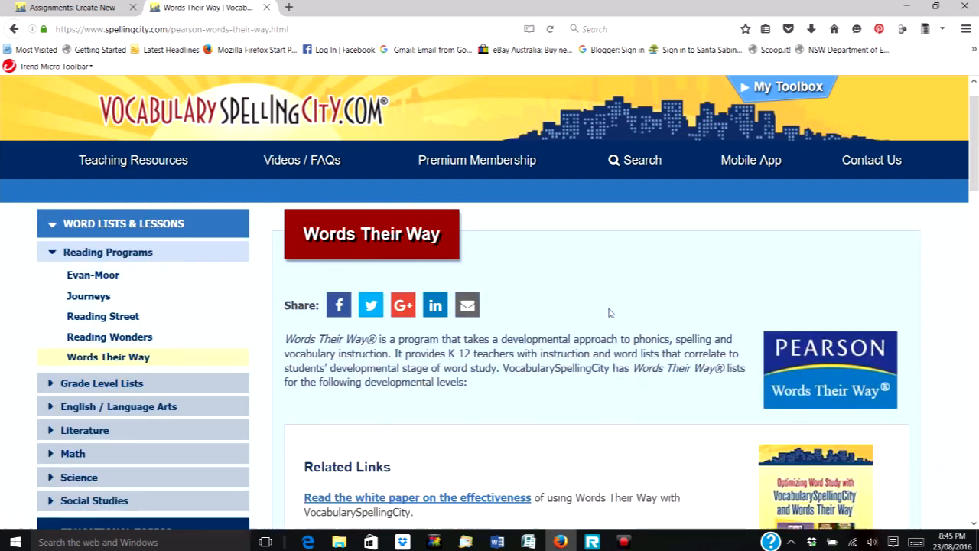
- Examine the importable Words Their Way list groups for each developmental stage and edition
{"action": "scroll", "coordinate": [578, 348], "scroll_direction": "down", "scroll_amount": 3}
{"action": "scroll", "coordinate": [576, 351], "scroll_direction": "down", "scroll_amount": 5}
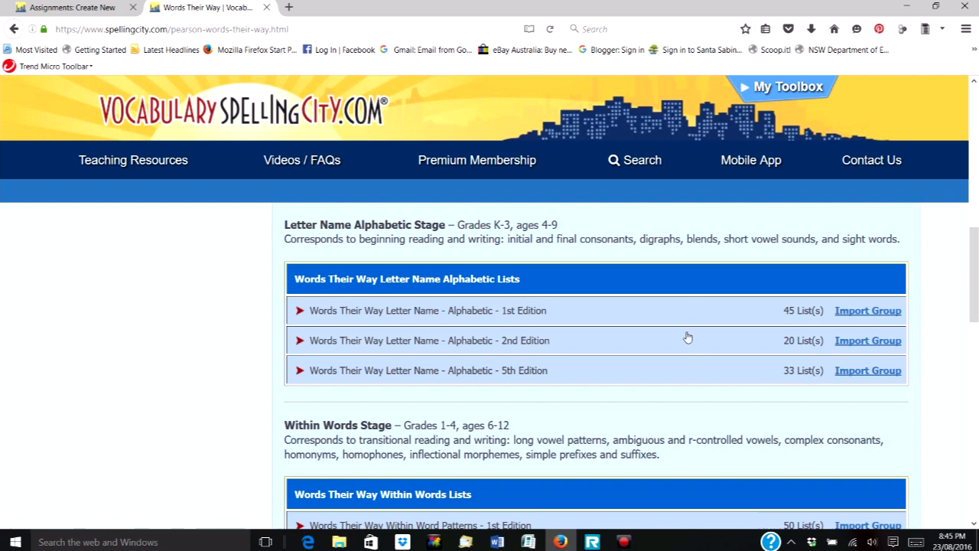
{"action": "scroll", "coordinate": [680, 338], "scroll_direction": "down", "scroll_amount": 3}
{"action": "scroll", "coordinate": [669, 341], "scroll_direction": "down", "scroll_amount": 2}
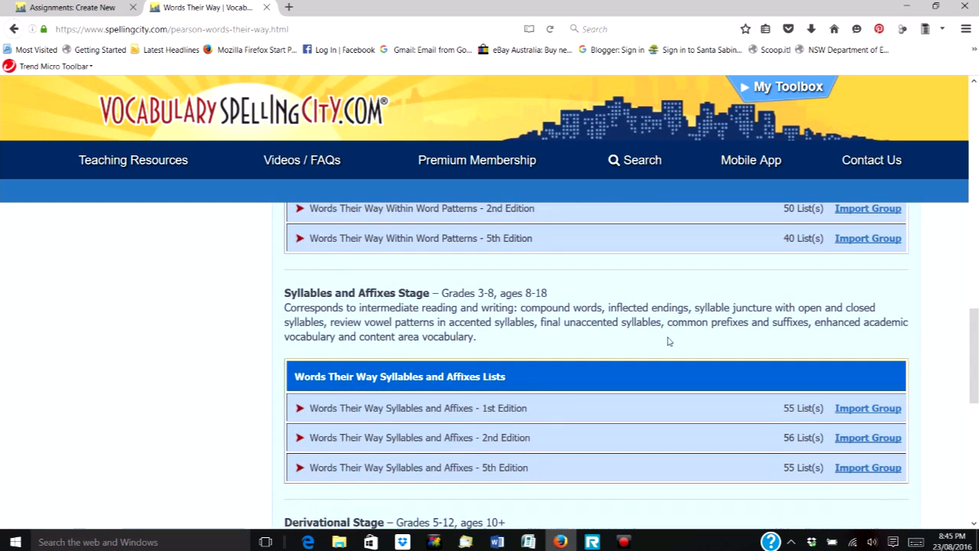
{"action": "scroll", "coordinate": [667, 342], "scroll_direction": "down", "scroll_amount": 1}
{"action": "scroll", "coordinate": [667, 342], "scroll_direction": "down", "scroll_amount": 1}
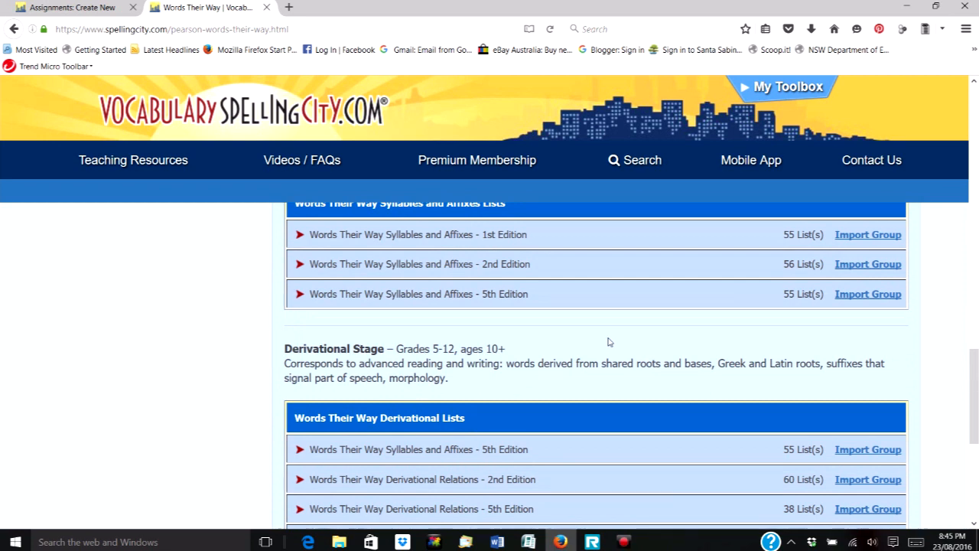
{"action": "scroll", "coordinate": [609, 343], "scroll_direction": "up", "scroll_amount": 2}
{"action": "scroll", "coordinate": [610, 341], "scroll_direction": "up", "scroll_amount": 6}
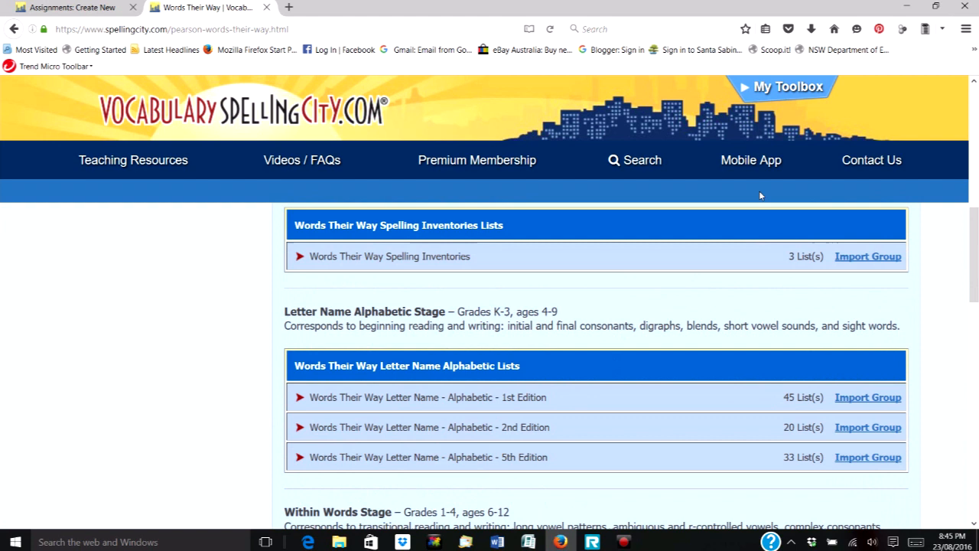
- Go back to assignments management and start creating a new assignment
{"action": "left_click", "coordinate": [762, 88]}
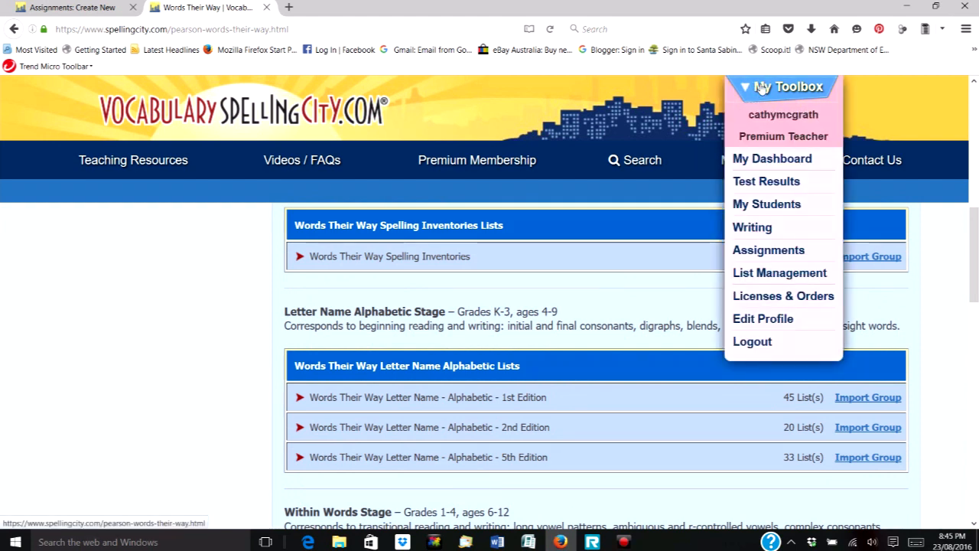
{"action": "left_click", "coordinate": [792, 252]}
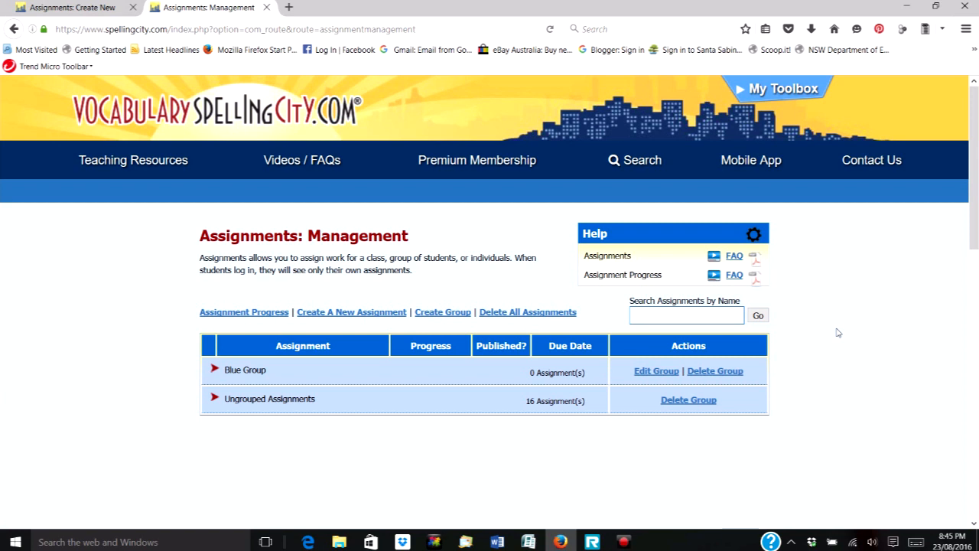
{"action": "left_click", "coordinate": [364, 312]}
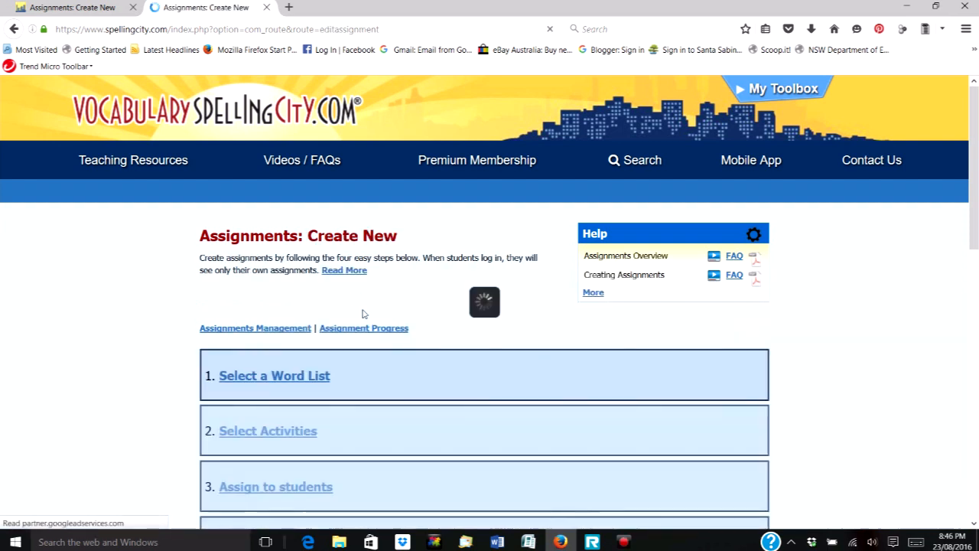
- Select Letter Name Sort 6 from Words Their Way Letter Name - Alphabetic - 5th Edition as the assignment's word list
{"action": "left_click", "coordinate": [306, 375]}
{"action": "scroll", "coordinate": [505, 390], "scroll_direction": "down", "scroll_amount": 4}
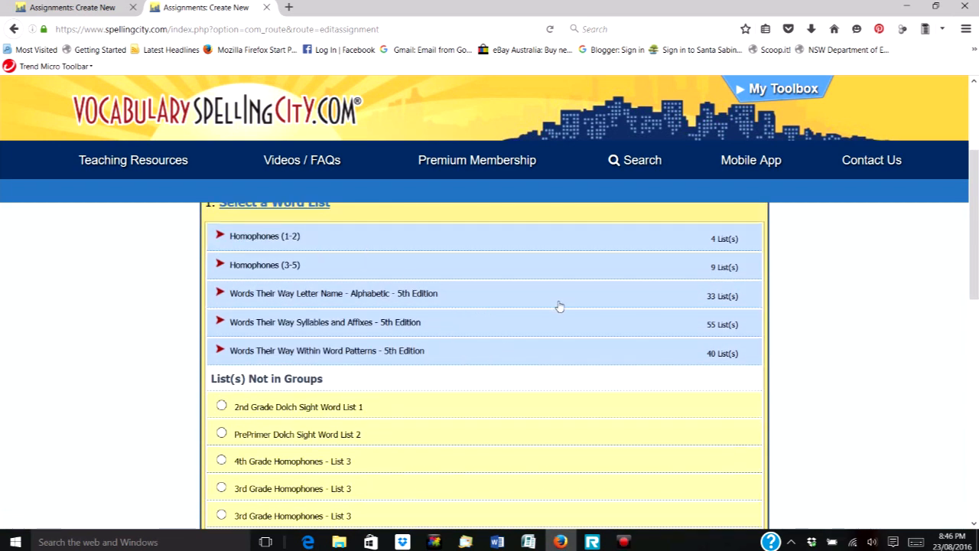
{"action": "left_click", "coordinate": [375, 293]}
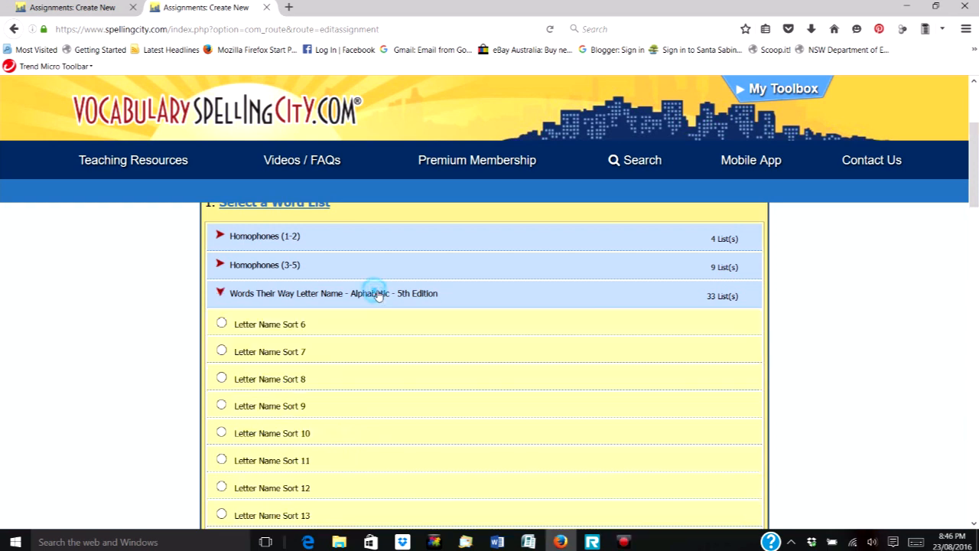
{"action": "scroll", "coordinate": [481, 338], "scroll_direction": "down", "scroll_amount": 5}
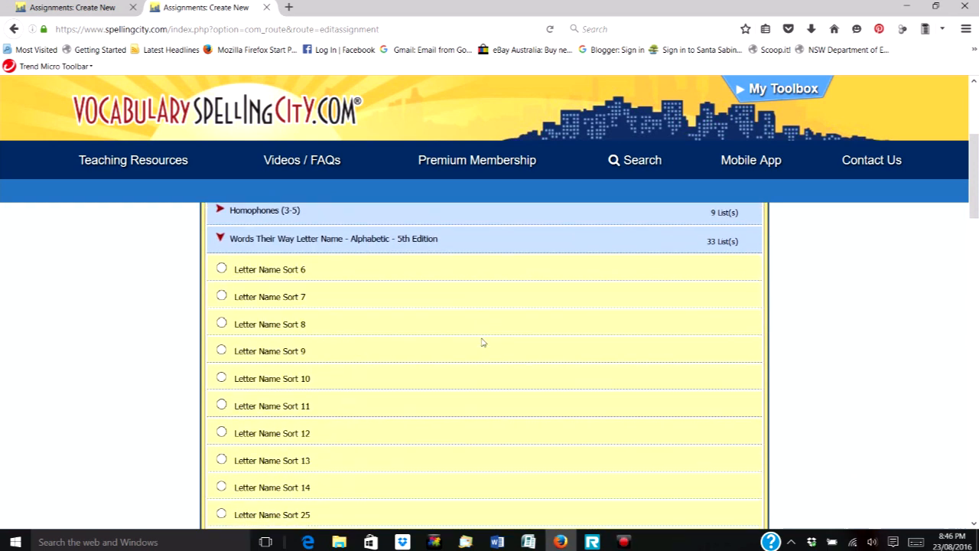
{"action": "scroll", "coordinate": [481, 342], "scroll_direction": "down", "scroll_amount": 8}
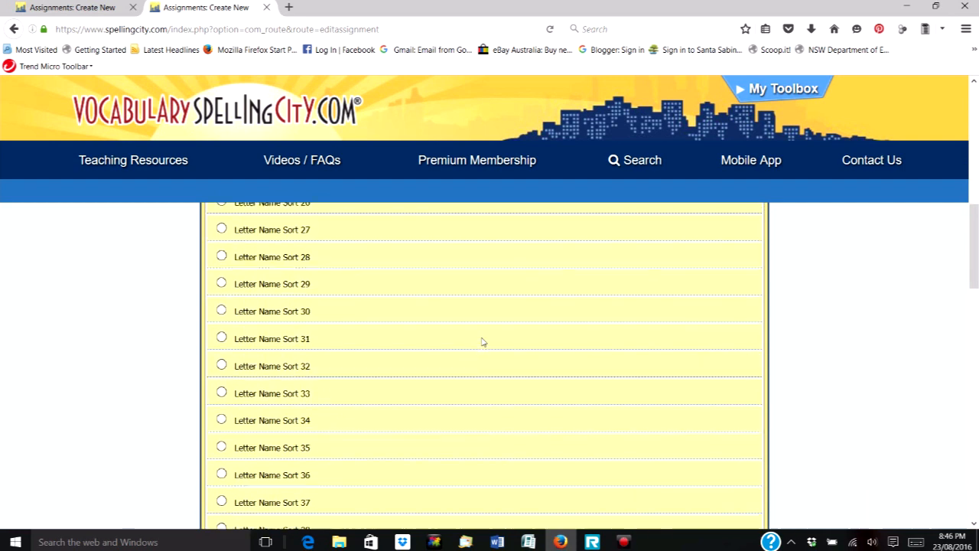
{"action": "scroll", "coordinate": [481, 341], "scroll_direction": "up", "scroll_amount": 13}
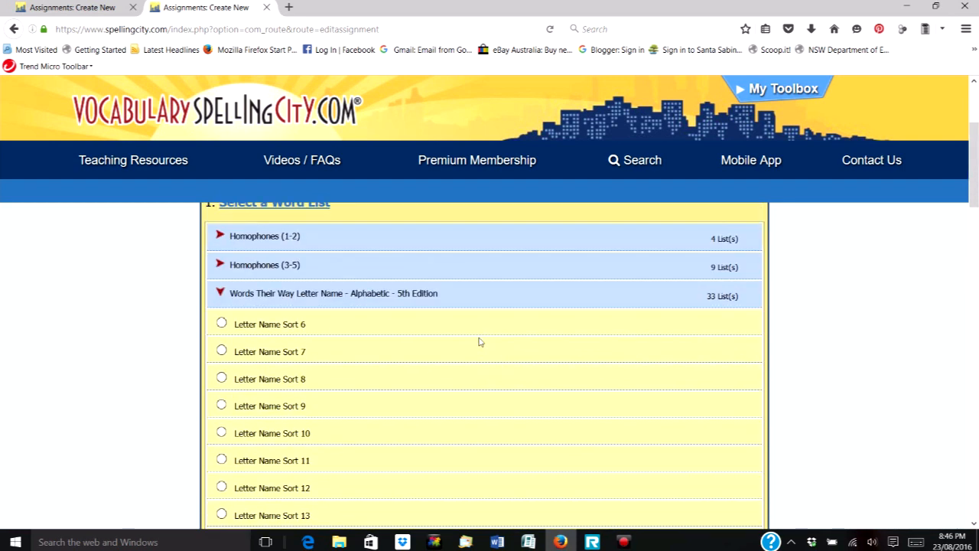
{"action": "left_click", "coordinate": [221, 323]}
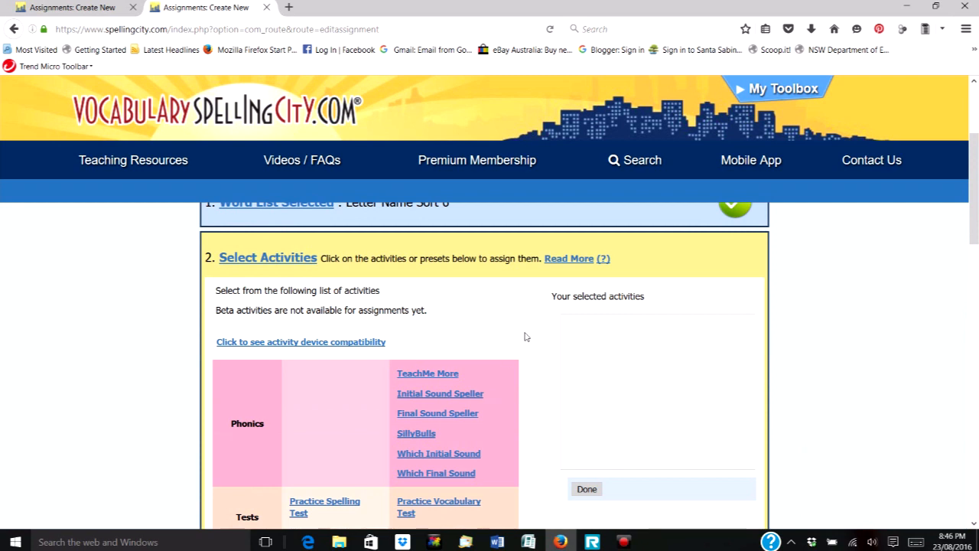
- Examine the assignable activities from Phonics to Language Arts and read the descriptions of the Phonics activities
{"action": "scroll", "coordinate": [528, 335], "scroll_direction": "down", "scroll_amount": 3}
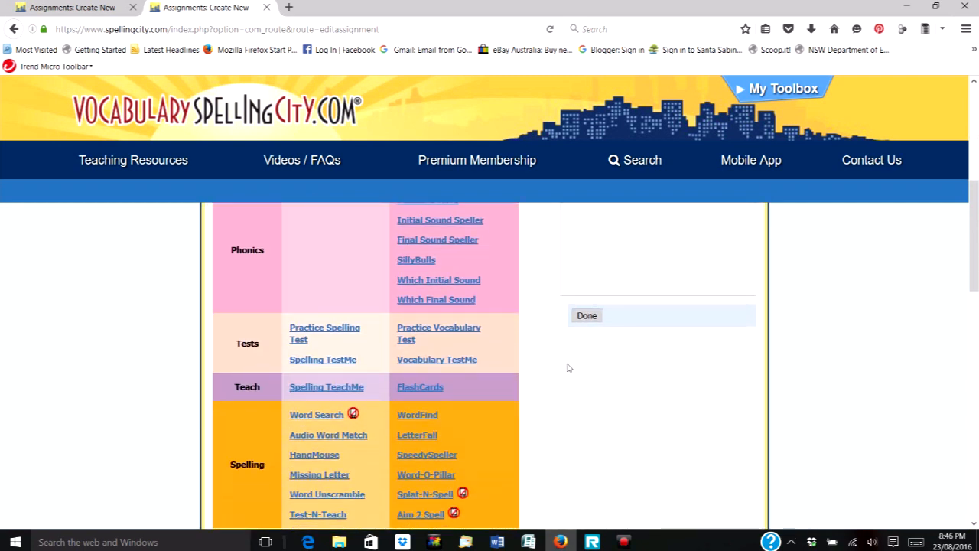
{"action": "scroll", "coordinate": [563, 382], "scroll_direction": "down", "scroll_amount": 3}
{"action": "scroll", "coordinate": [572, 380], "scroll_direction": "down", "scroll_amount": 3}
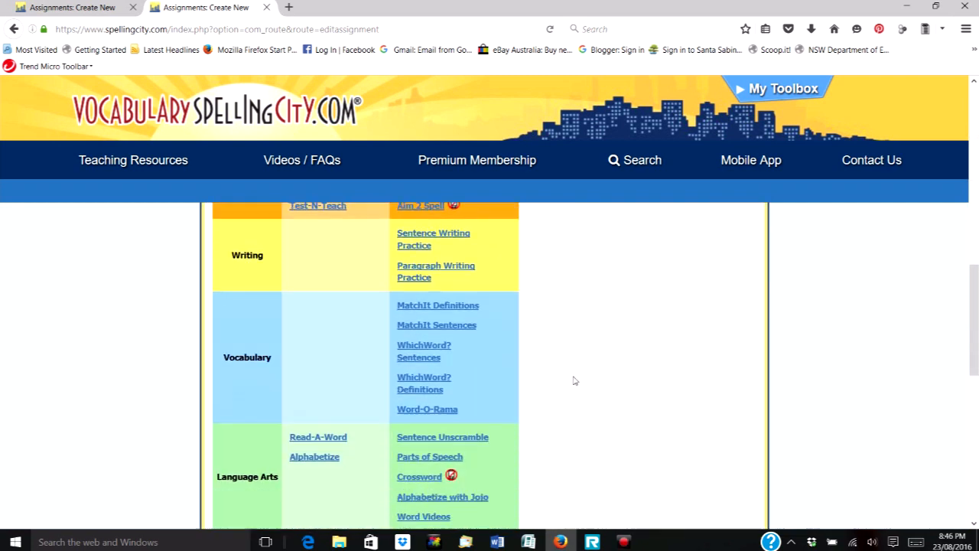
{"action": "scroll", "coordinate": [573, 381], "scroll_direction": "down", "scroll_amount": 2}
{"action": "scroll", "coordinate": [562, 377], "scroll_direction": "up", "scroll_amount": 3}
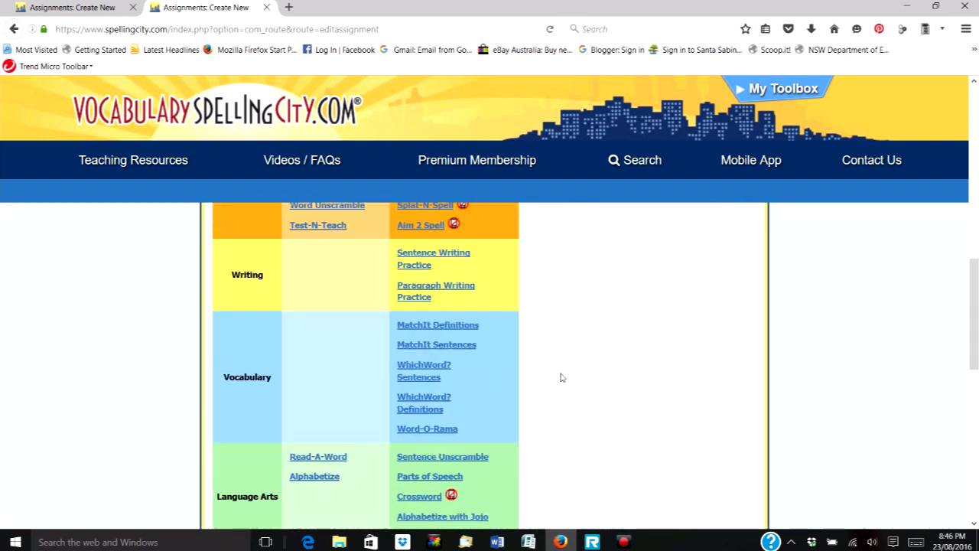
{"action": "scroll", "coordinate": [560, 377], "scroll_direction": "up", "scroll_amount": 5}
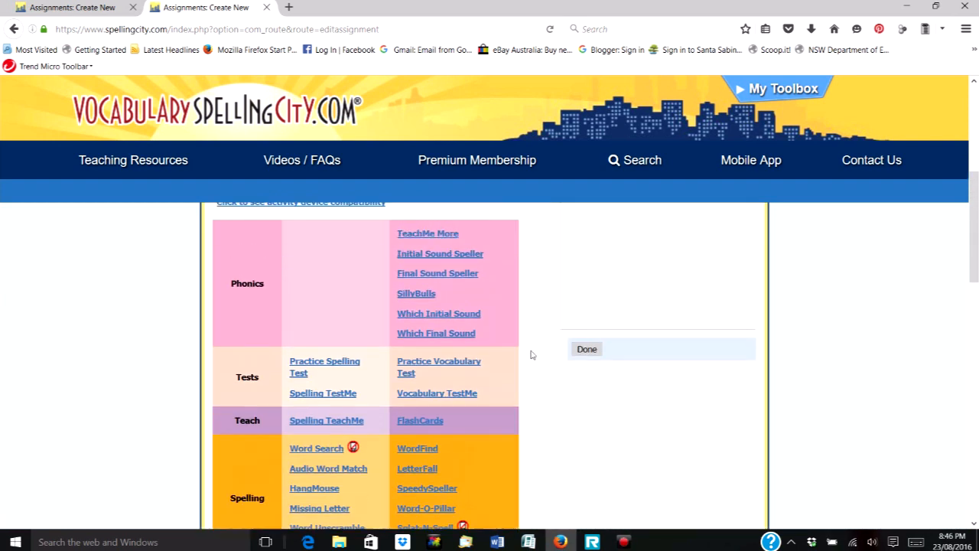
{"action": "scroll", "coordinate": [532, 354], "scroll_direction": "up", "scroll_amount": 2}
{"action": "scroll", "coordinate": [538, 354], "scroll_direction": "down", "scroll_amount": 1}
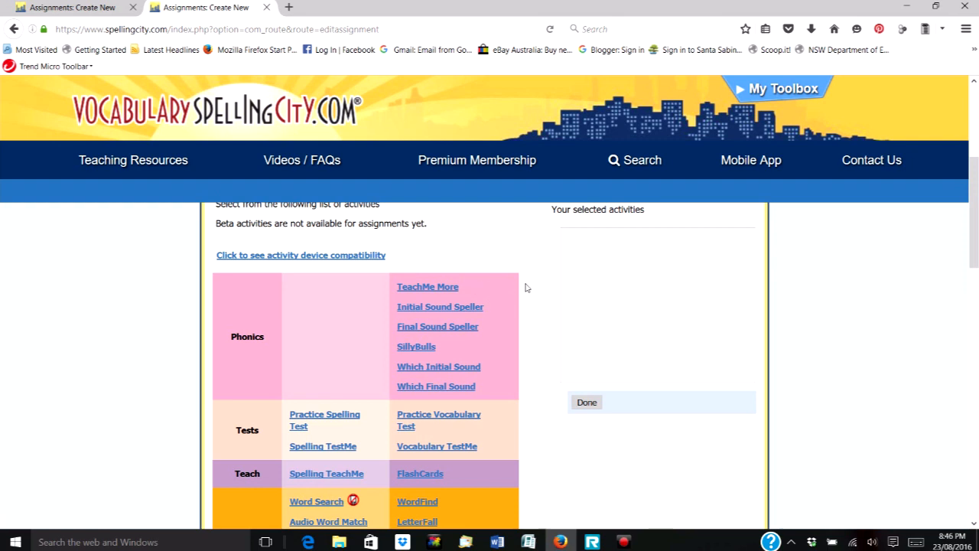
{"action": "scroll", "coordinate": [536, 285], "scroll_direction": "down", "scroll_amount": 2}
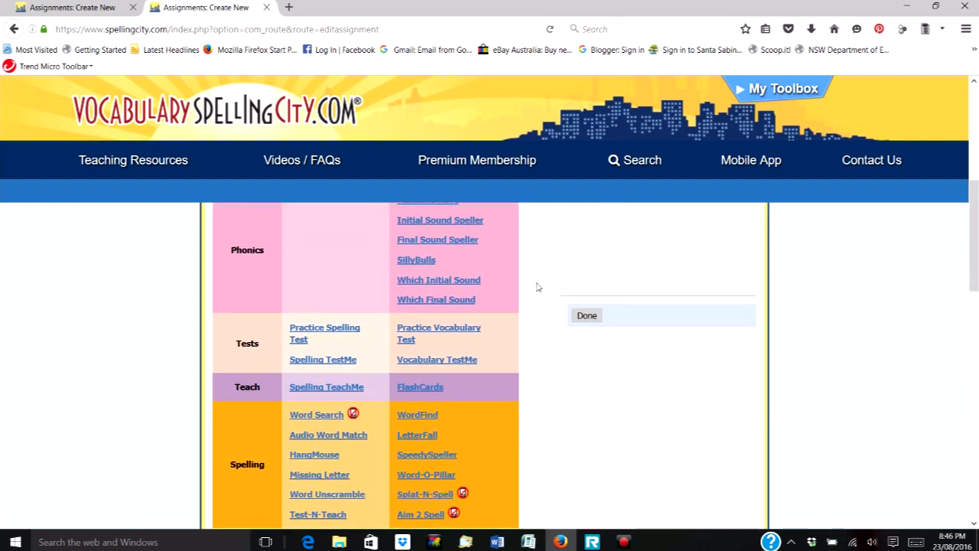
{"action": "scroll", "coordinate": [538, 288], "scroll_direction": "up", "scroll_amount": 2}
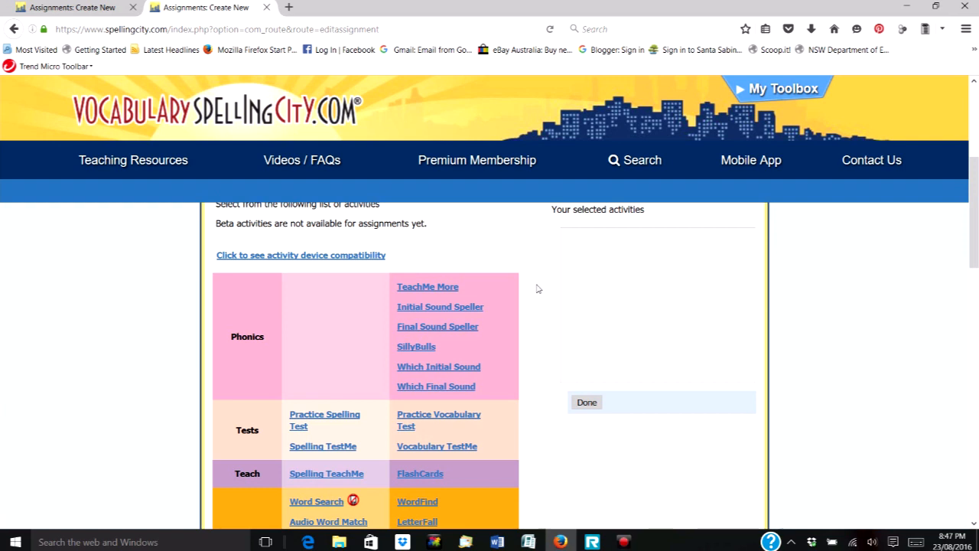
{"action": "mouse_move", "coordinate": [448, 287]}
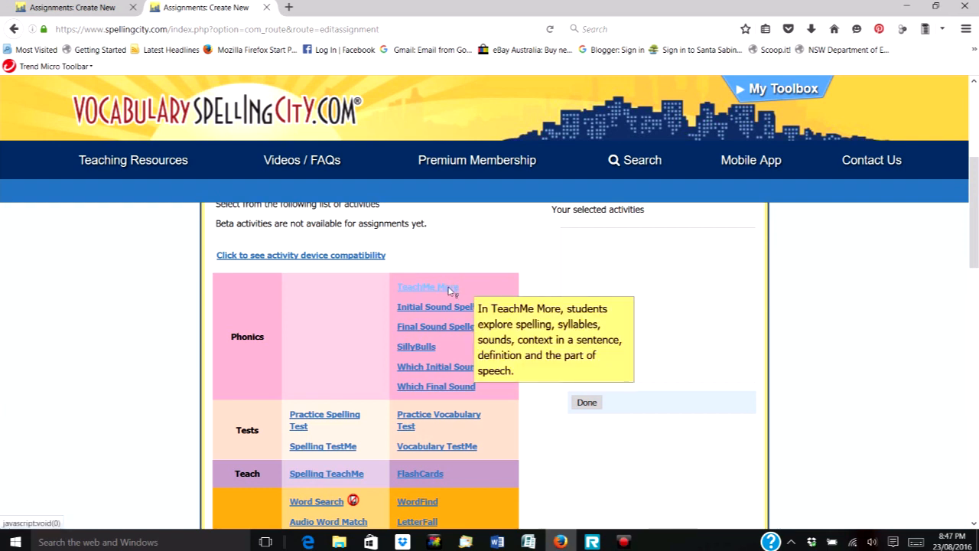
{"action": "mouse_move", "coordinate": [441, 308]}
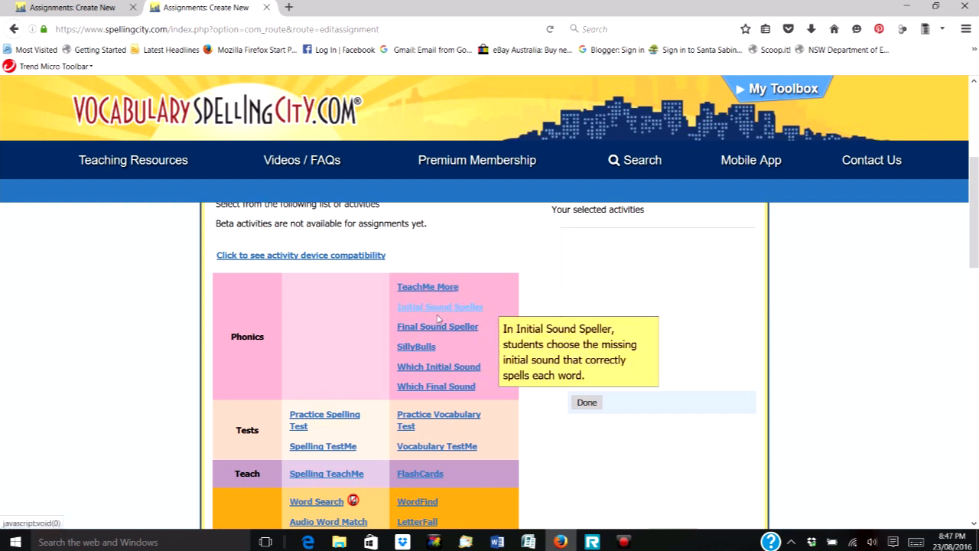
{"action": "mouse_move", "coordinate": [434, 328]}
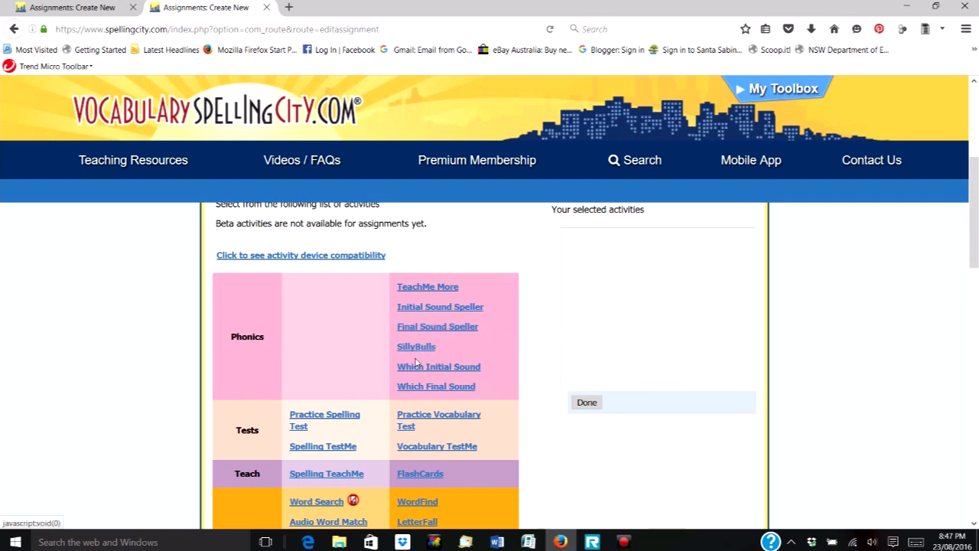
{"action": "mouse_move", "coordinate": [413, 370]}
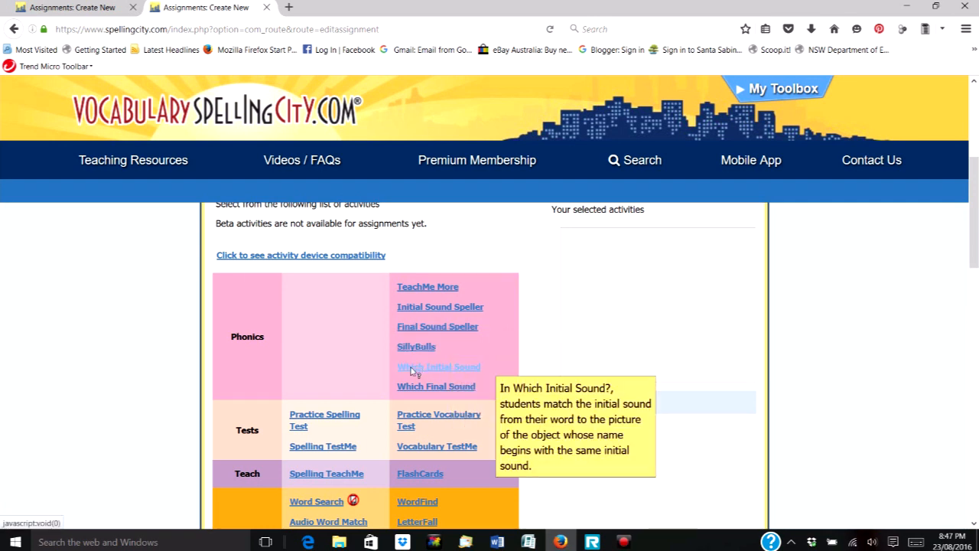
- Add Vocabulary TestMe, SpeedySpeller and Paragraph Writing Practice to the assignment's selected activities
{"action": "scroll", "coordinate": [533, 303], "scroll_direction": "down", "scroll_amount": 3}
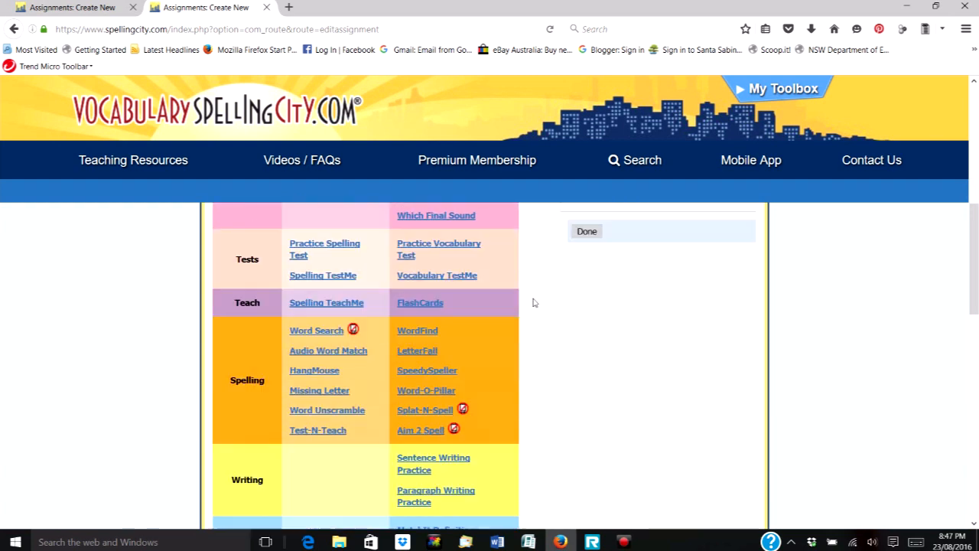
{"action": "scroll", "coordinate": [561, 317], "scroll_direction": "down", "scroll_amount": 2}
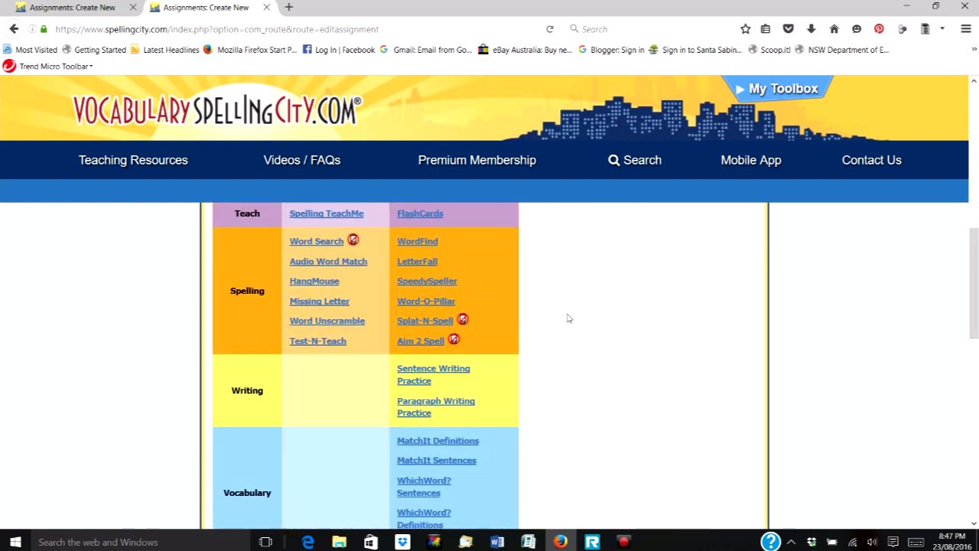
{"action": "scroll", "coordinate": [568, 318], "scroll_direction": "up", "scroll_amount": 2}
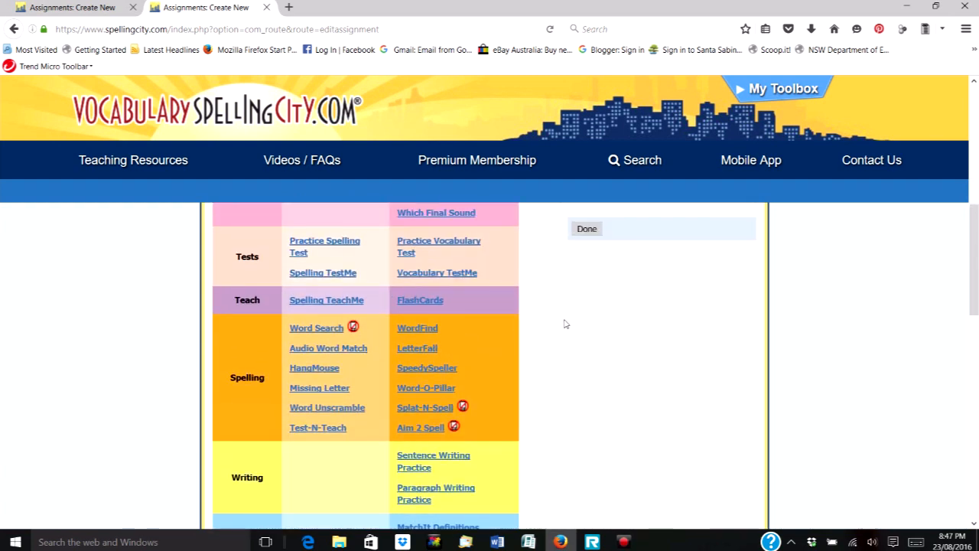
{"action": "left_click", "coordinate": [461, 274]}
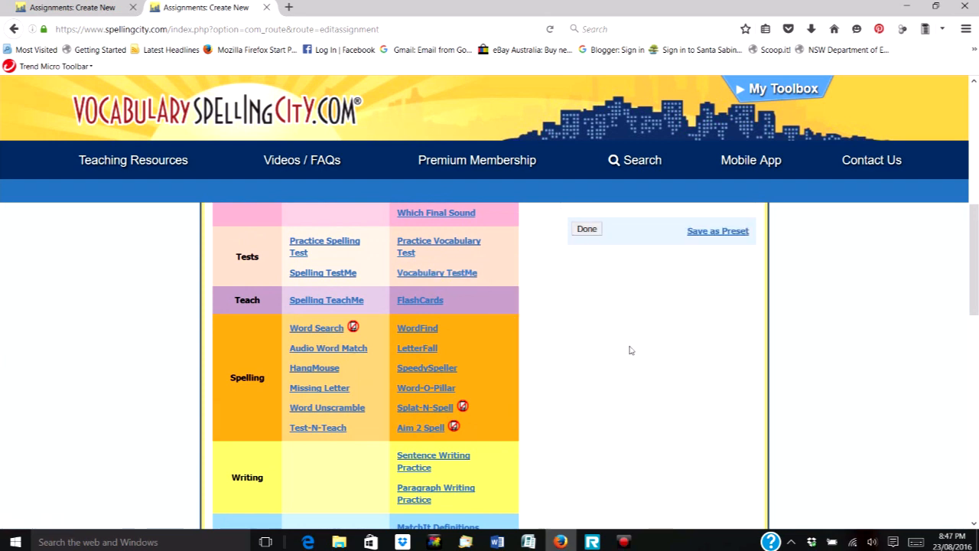
{"action": "left_click", "coordinate": [442, 368]}
{"action": "scroll", "coordinate": [608, 357], "scroll_direction": "down", "scroll_amount": 2}
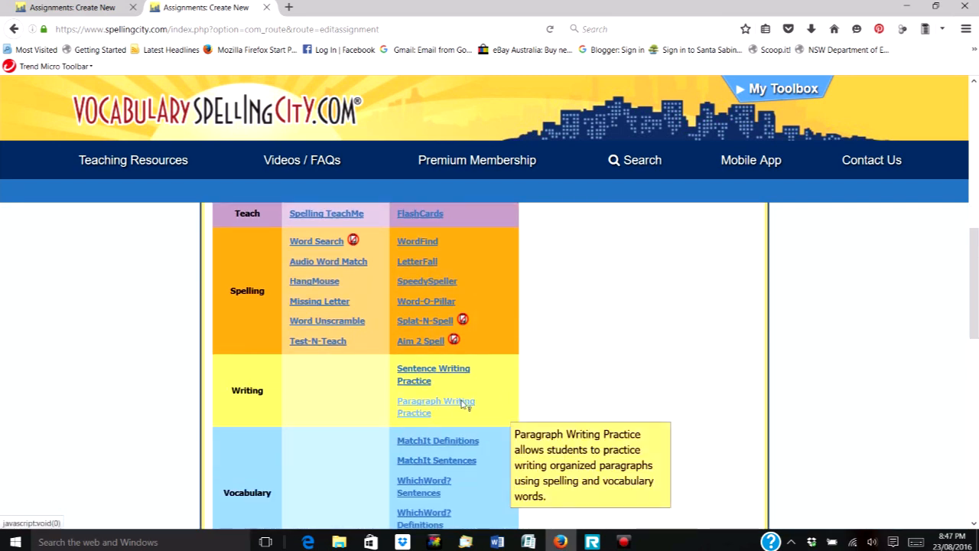
{"action": "left_click", "coordinate": [464, 404]}
{"action": "scroll", "coordinate": [658, 396], "scroll_direction": "up", "scroll_amount": 6}
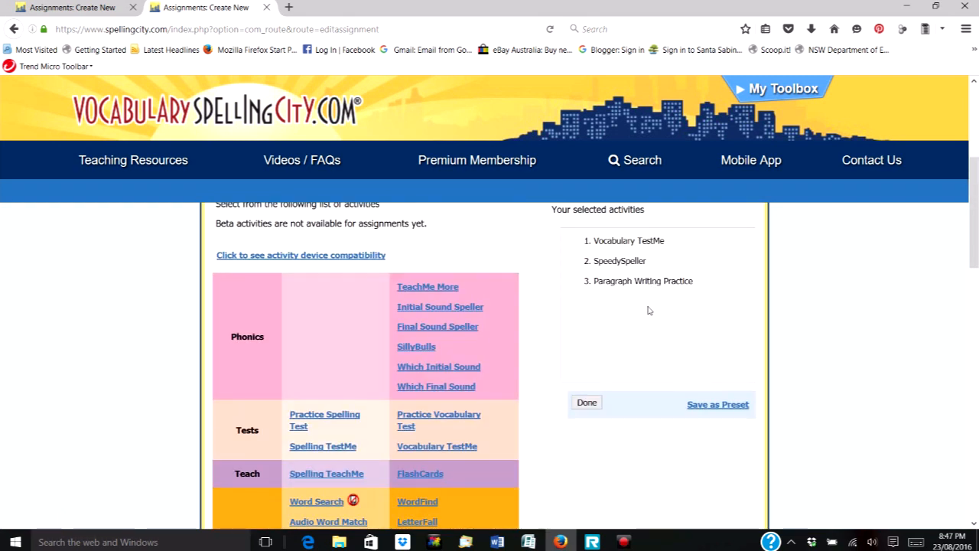
- Remove Paragraph Writing Practice from the selected activities and add it back to the list
{"action": "left_click", "coordinate": [576, 281]}
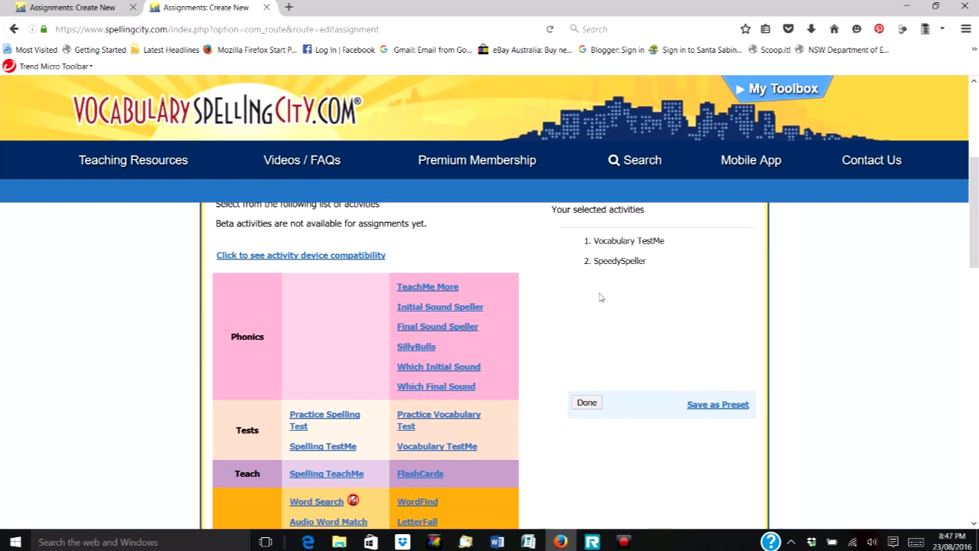
{"action": "scroll", "coordinate": [629, 442], "scroll_direction": "down", "scroll_amount": 4}
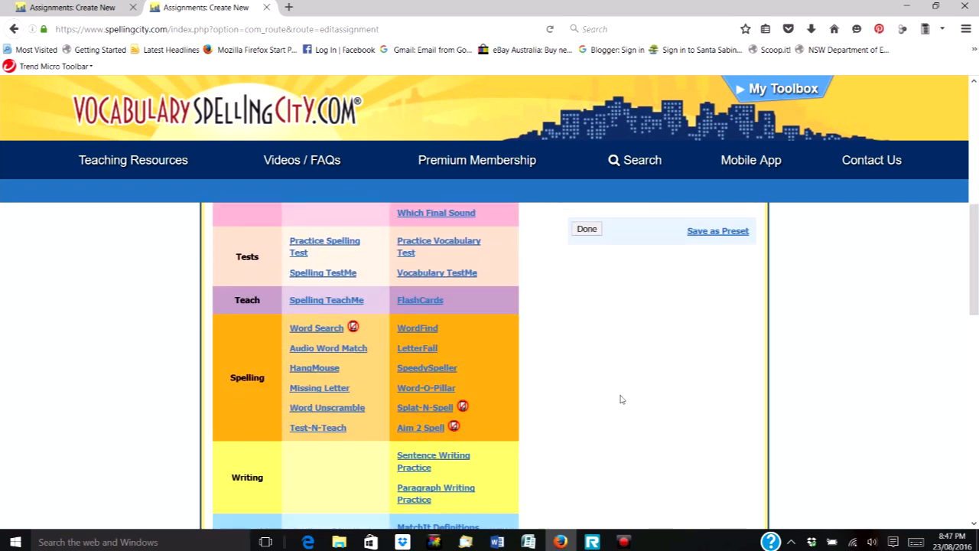
{"action": "scroll", "coordinate": [620, 396], "scroll_direction": "up", "scroll_amount": 1}
{"action": "scroll", "coordinate": [582, 394], "scroll_direction": "down", "scroll_amount": 3}
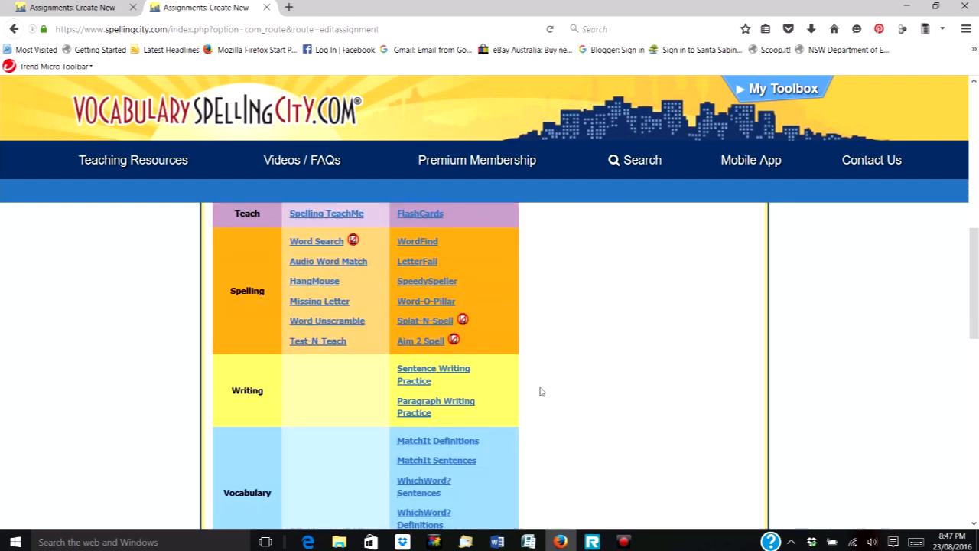
{"action": "left_click", "coordinate": [466, 403]}
{"action": "scroll", "coordinate": [657, 380], "scroll_direction": "up", "scroll_amount": 6}
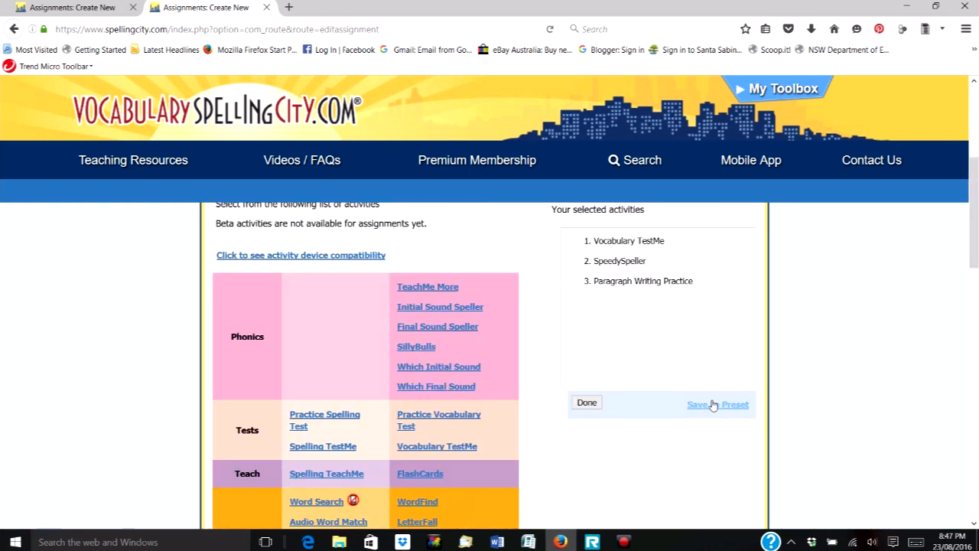
- Confirm the selected activities and assign the work to only some students, choosing the whole Yellow group
{"action": "left_click", "coordinate": [587, 403]}
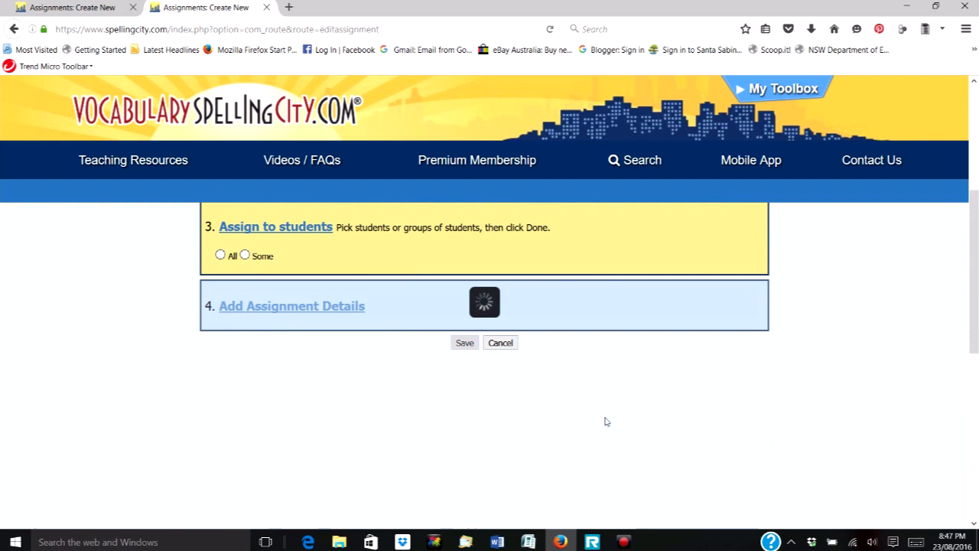
{"action": "scroll", "coordinate": [616, 384], "scroll_direction": "up", "scroll_amount": 2}
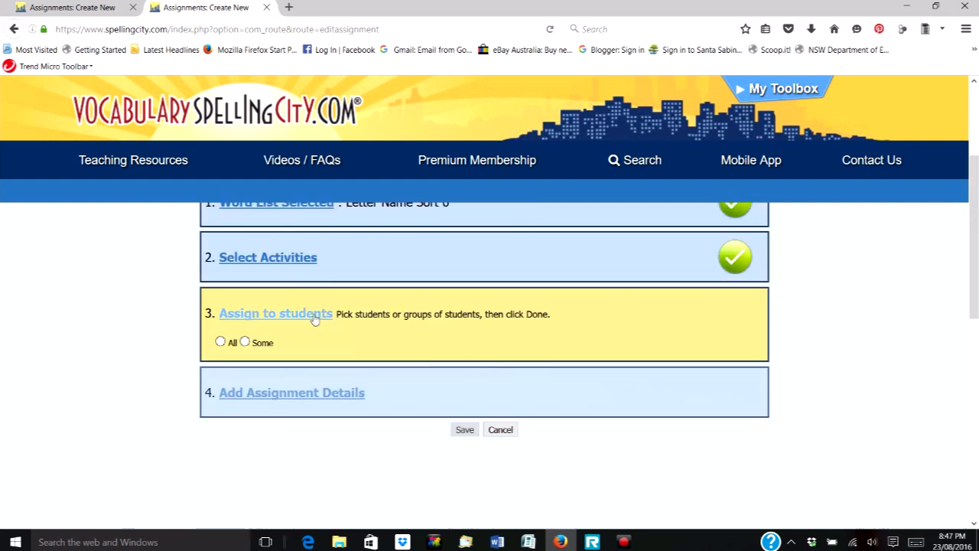
{"action": "left_click", "coordinate": [244, 342]}
{"action": "scroll", "coordinate": [455, 362], "scroll_direction": "down", "scroll_amount": 2}
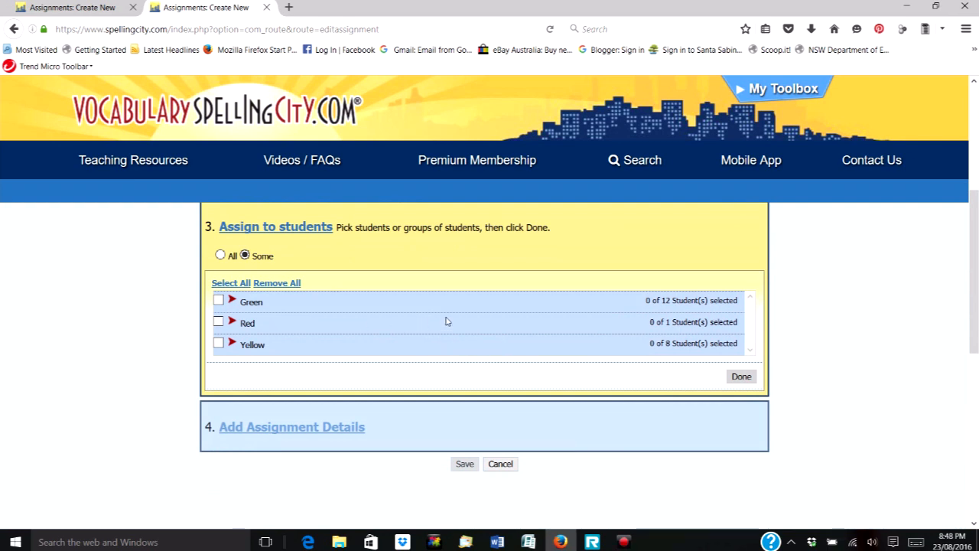
{"action": "scroll", "coordinate": [445, 320], "scroll_direction": "up", "scroll_amount": 2}
{"action": "scroll", "coordinate": [482, 322], "scroll_direction": "down", "scroll_amount": 2}
{"action": "scroll", "coordinate": [352, 373], "scroll_direction": "up", "scroll_amount": 2}
{"action": "scroll", "coordinate": [430, 412], "scroll_direction": "down", "scroll_amount": 1}
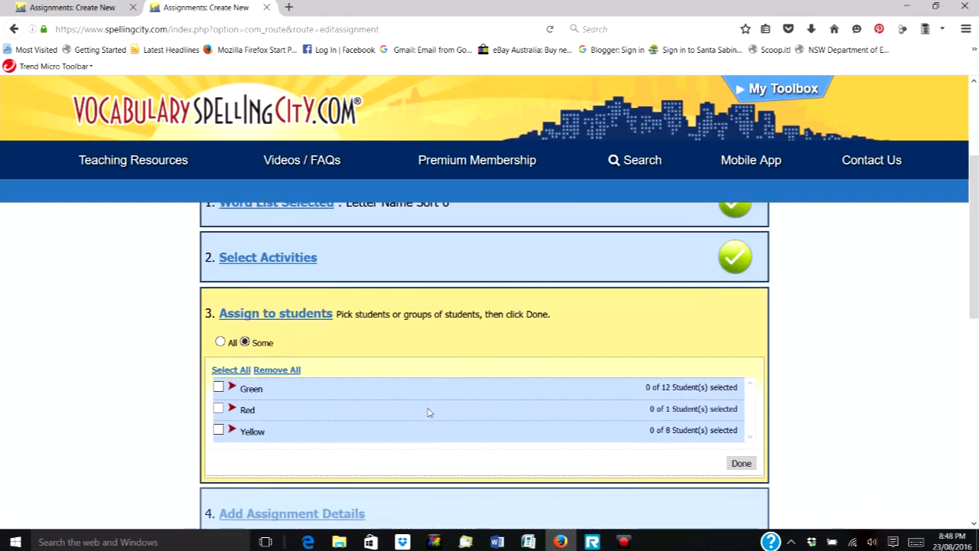
{"action": "scroll", "coordinate": [431, 410], "scroll_direction": "down", "scroll_amount": 1}
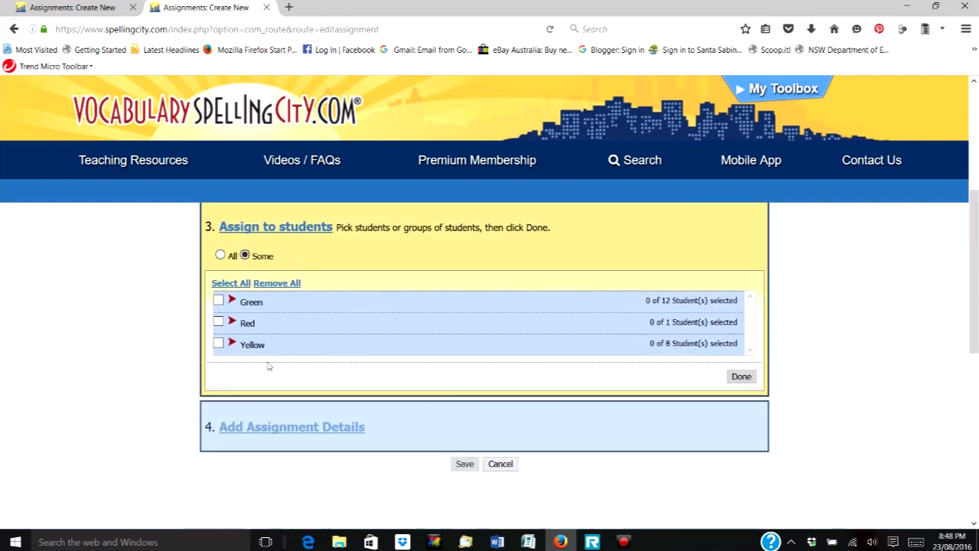
{"action": "left_click", "coordinate": [217, 343]}
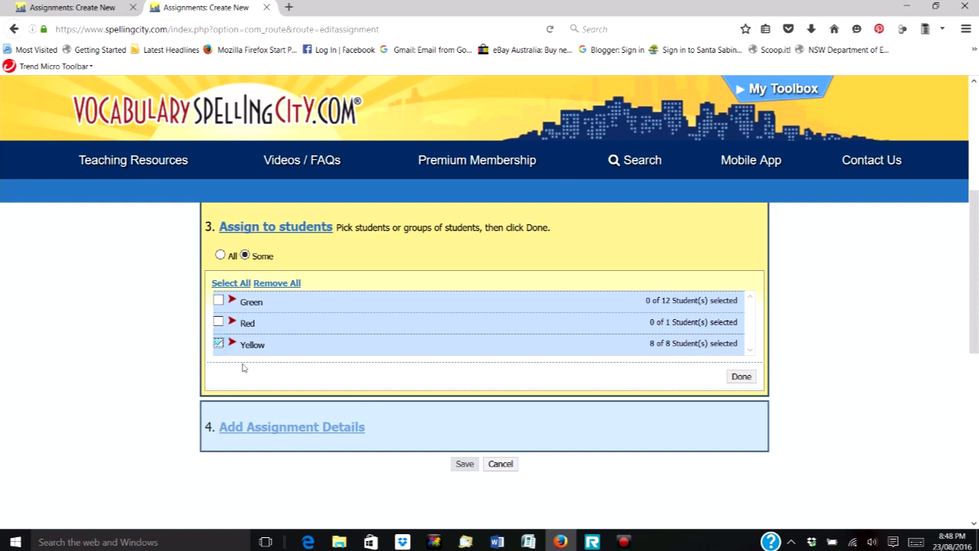
{"action": "left_click", "coordinate": [739, 375]}
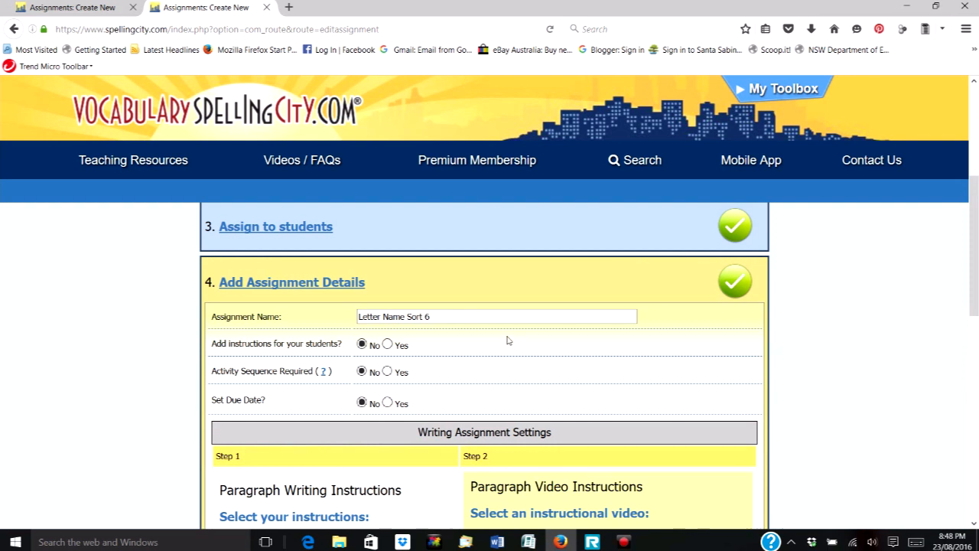
- Include the Descriptive Paragraphs instructional video in the writing assignment settings and save the assignment
{"action": "scroll", "coordinate": [513, 349], "scroll_direction": "down", "scroll_amount": 2}
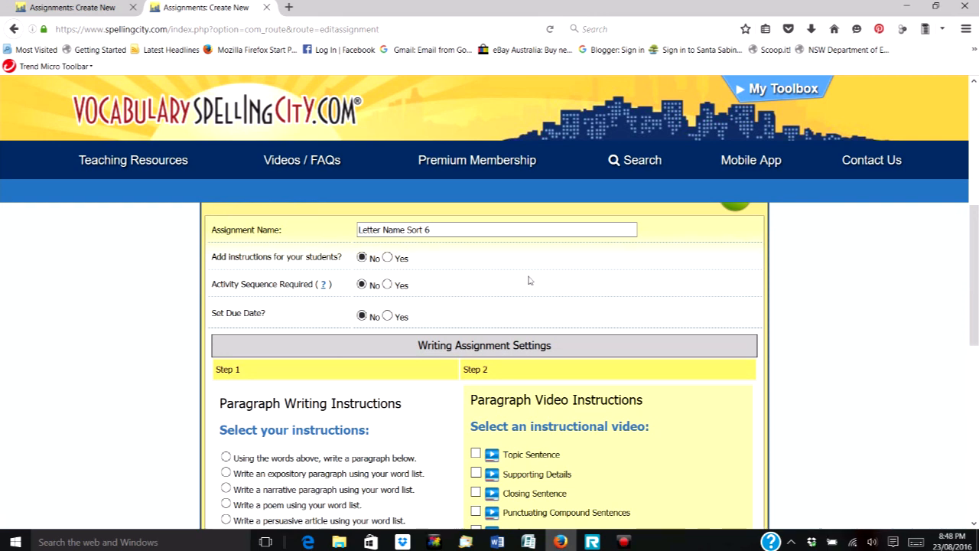
{"action": "scroll", "coordinate": [635, 300], "scroll_direction": "up", "scroll_amount": 2}
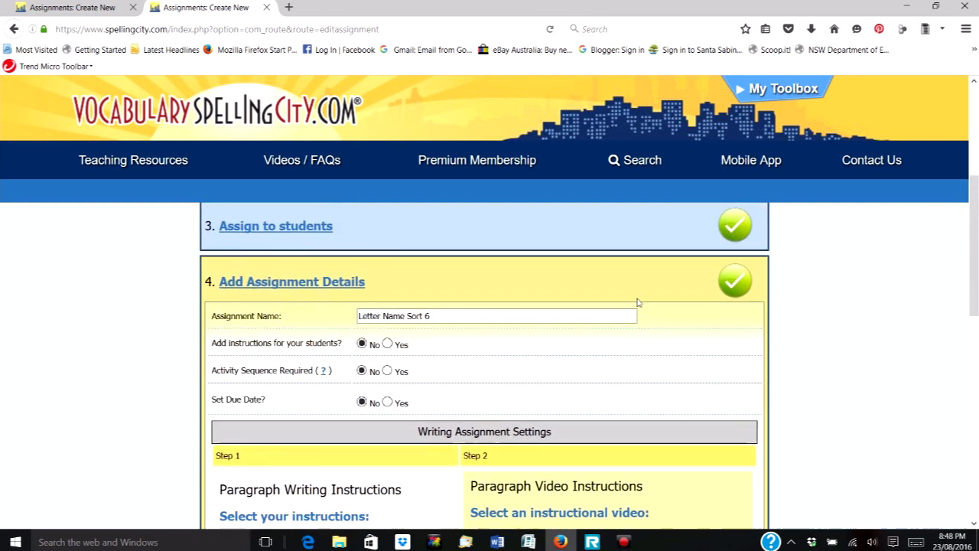
{"action": "scroll", "coordinate": [635, 304], "scroll_direction": "down", "scroll_amount": 5}
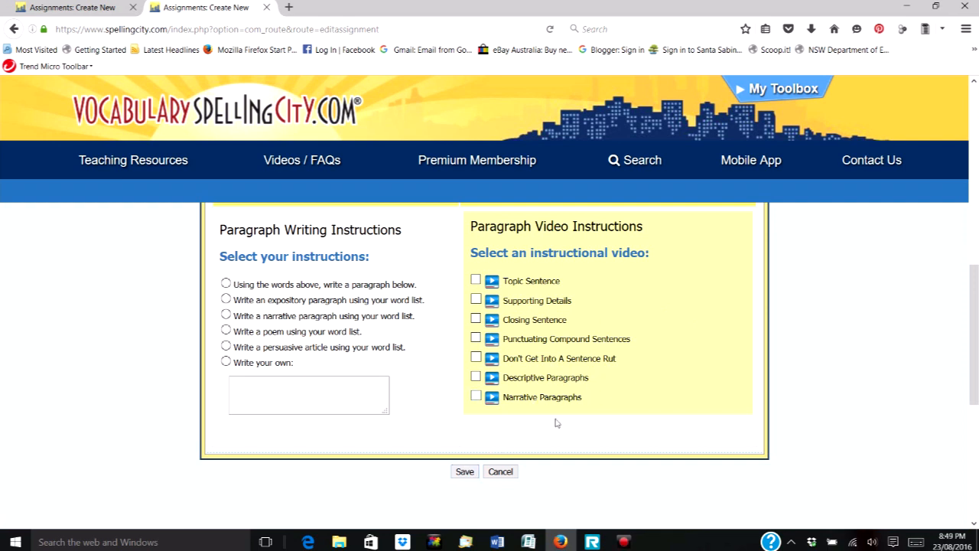
{"action": "left_click", "coordinate": [476, 376]}
{"action": "left_click", "coordinate": [464, 471]}
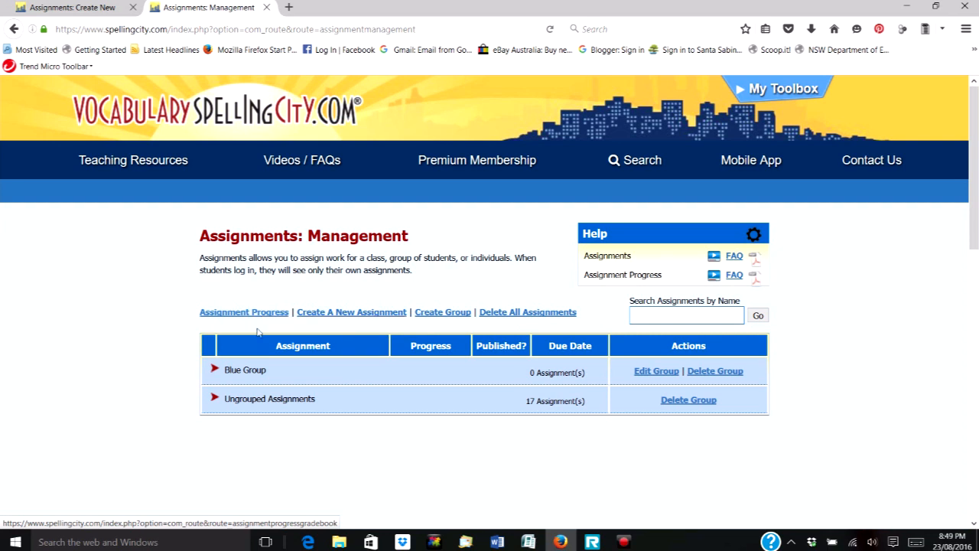
- Open the My Toolbox options
{"action": "left_click", "coordinate": [767, 91]}
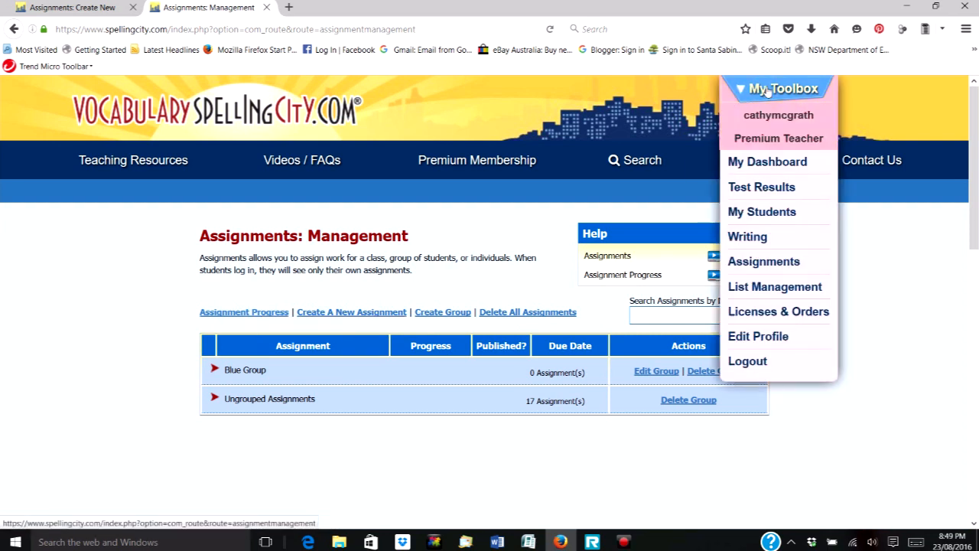